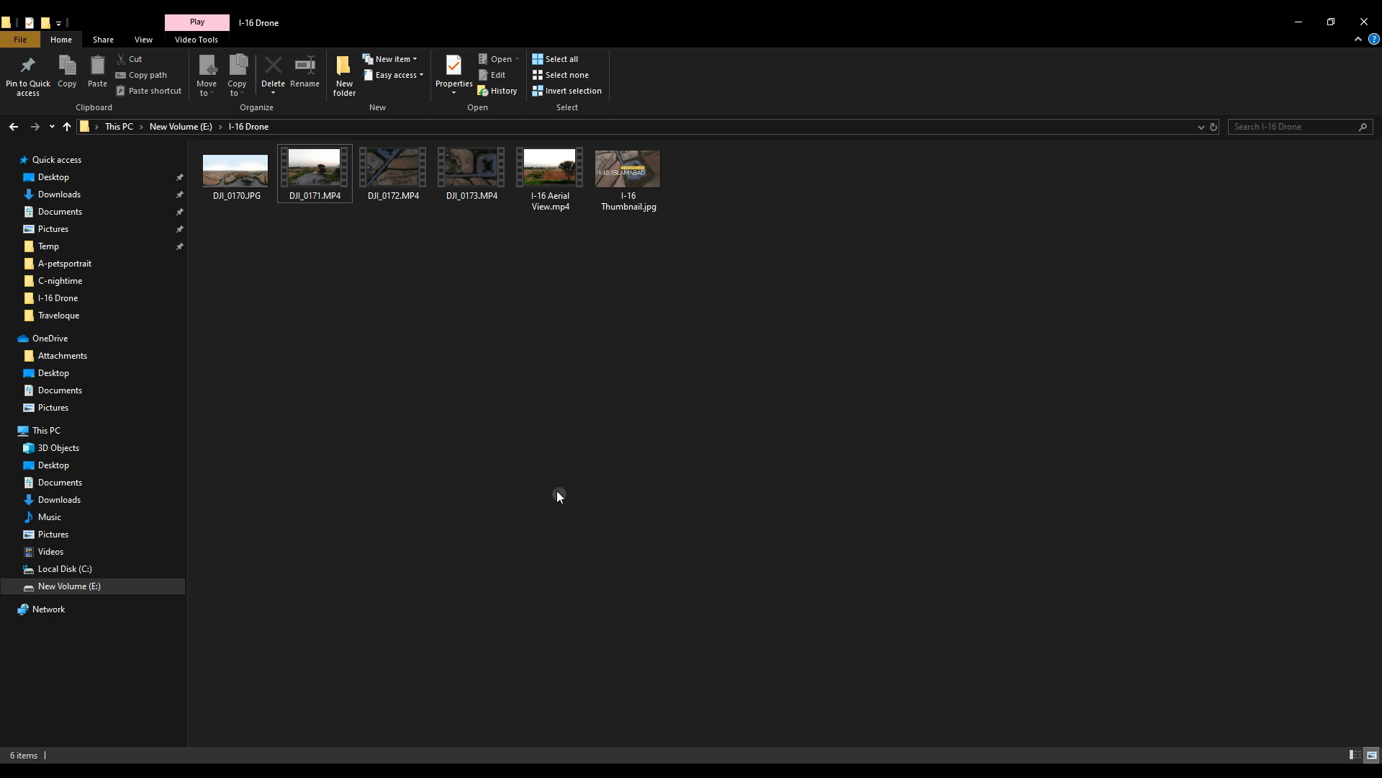
Open the drone video DJI_0171.MP4 from the I-16 Drone folder in Photoshop
right_click(315, 177)
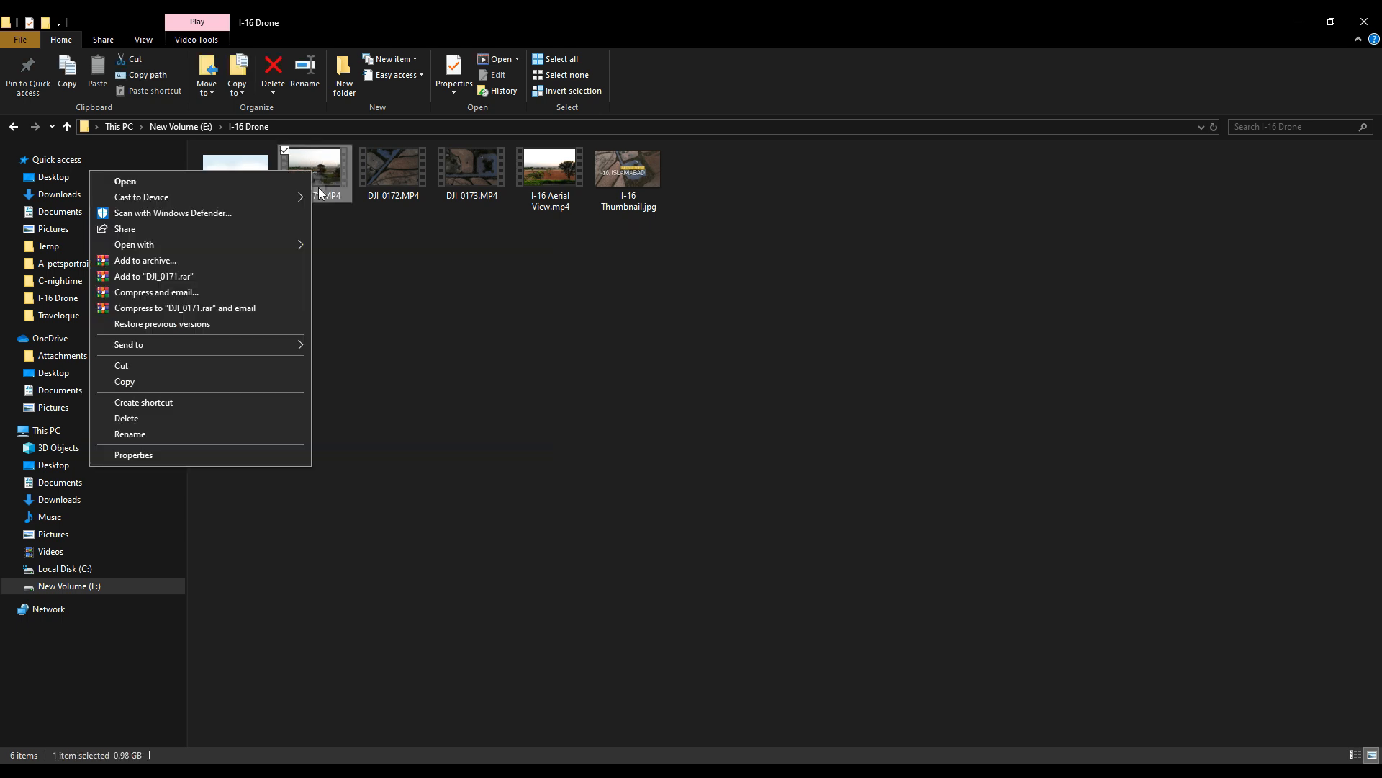
mouse_move(288, 244)
click(350, 246)
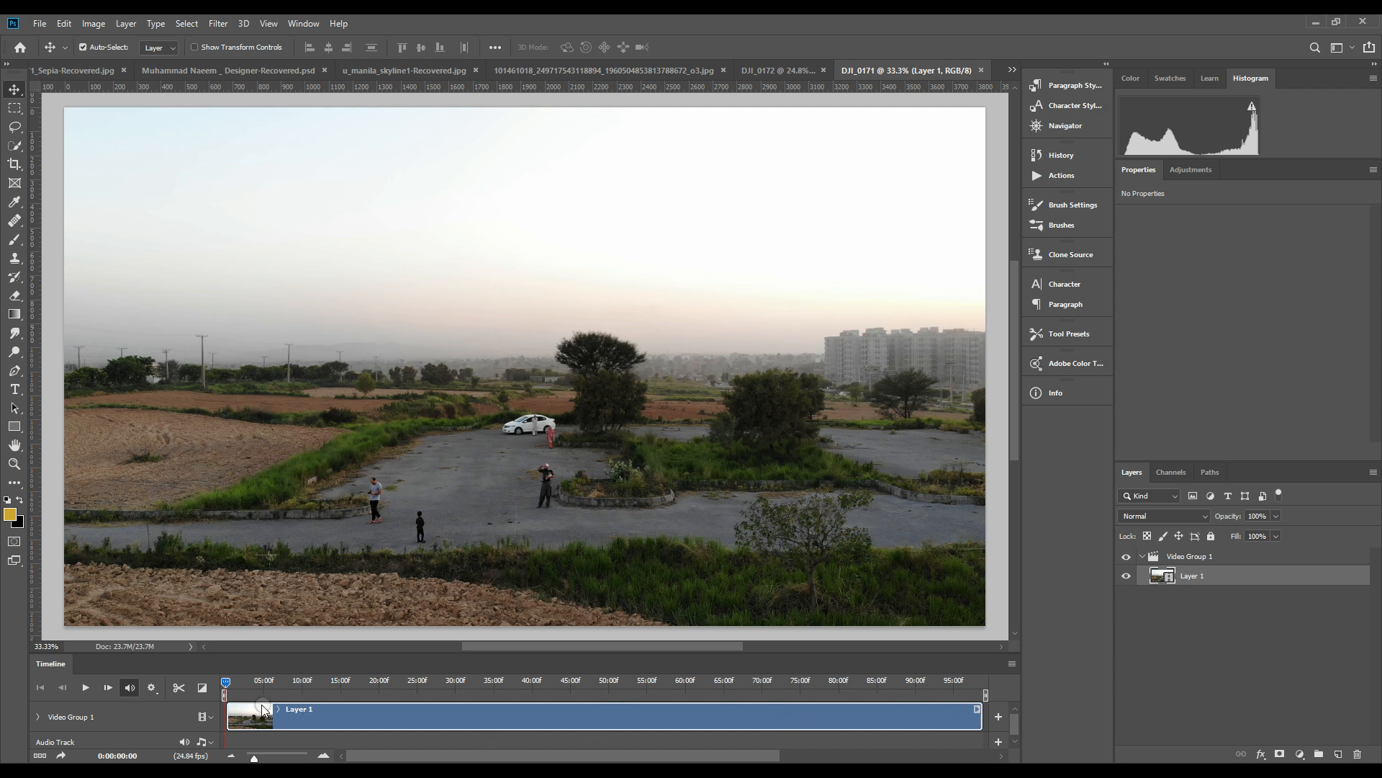
Set the start of the timeline's work area to about 60:00f and preview the remaining footage
drag(224, 694, 670, 697)
drag(670, 694, 675, 694)
click(85, 690)
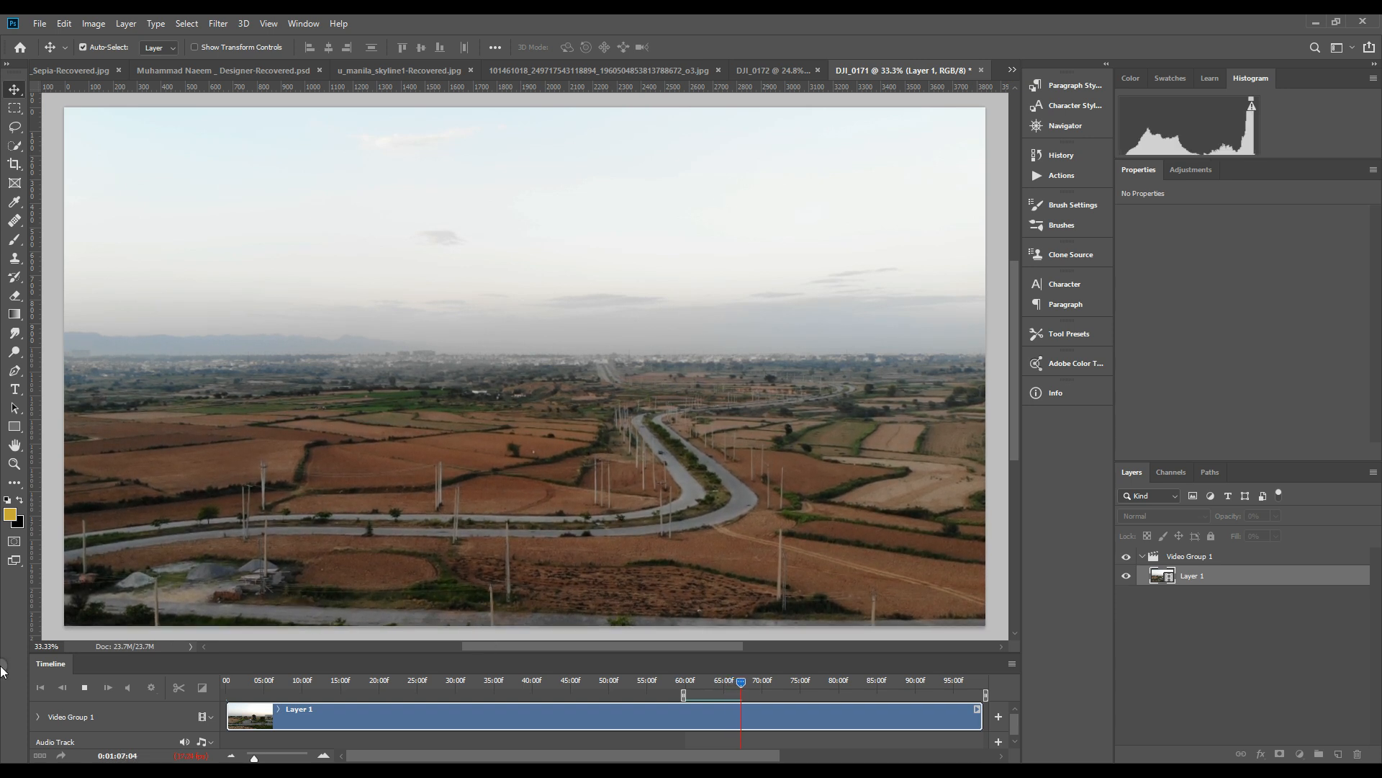
key(space)
Add a title text layer reading "I-16 Aerial View" over the video, clipped to Layer 1
click(14, 390)
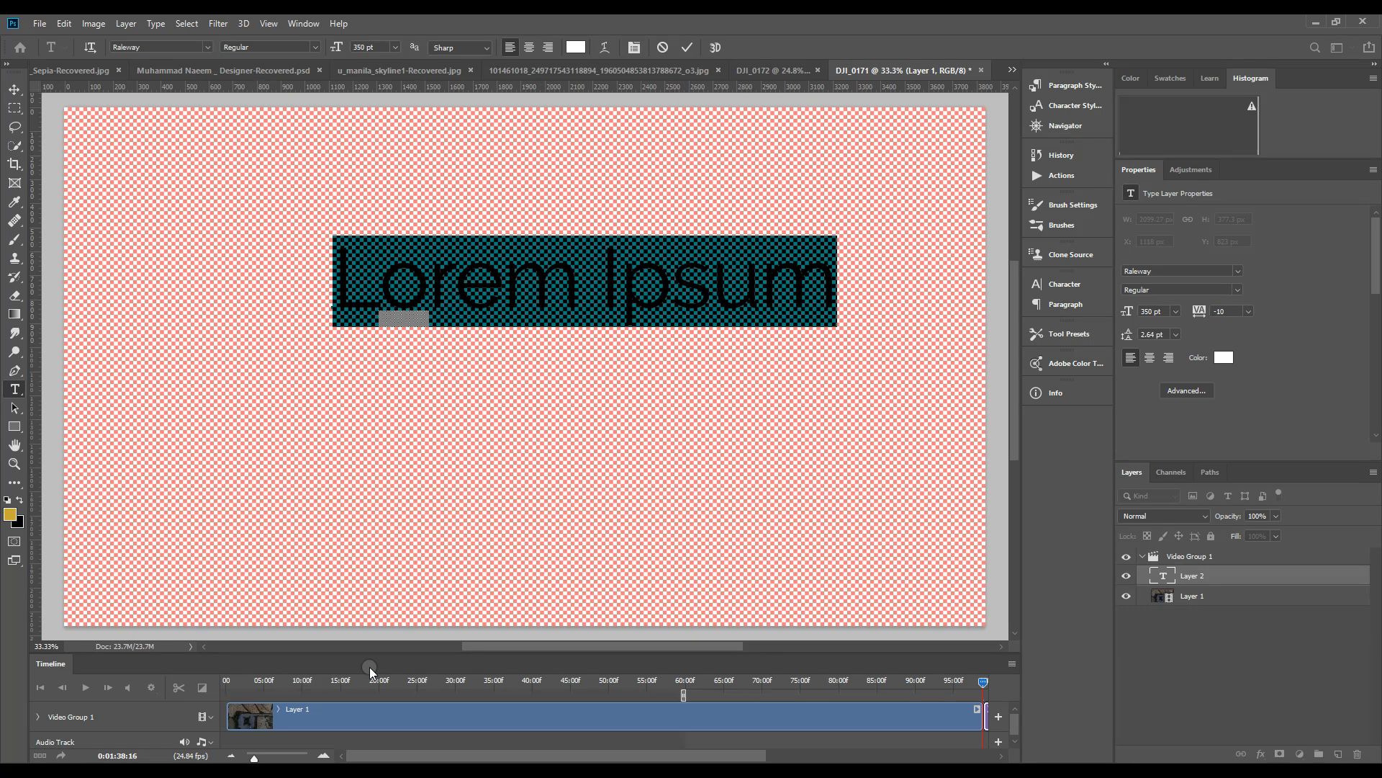
alt+click(1143, 582)
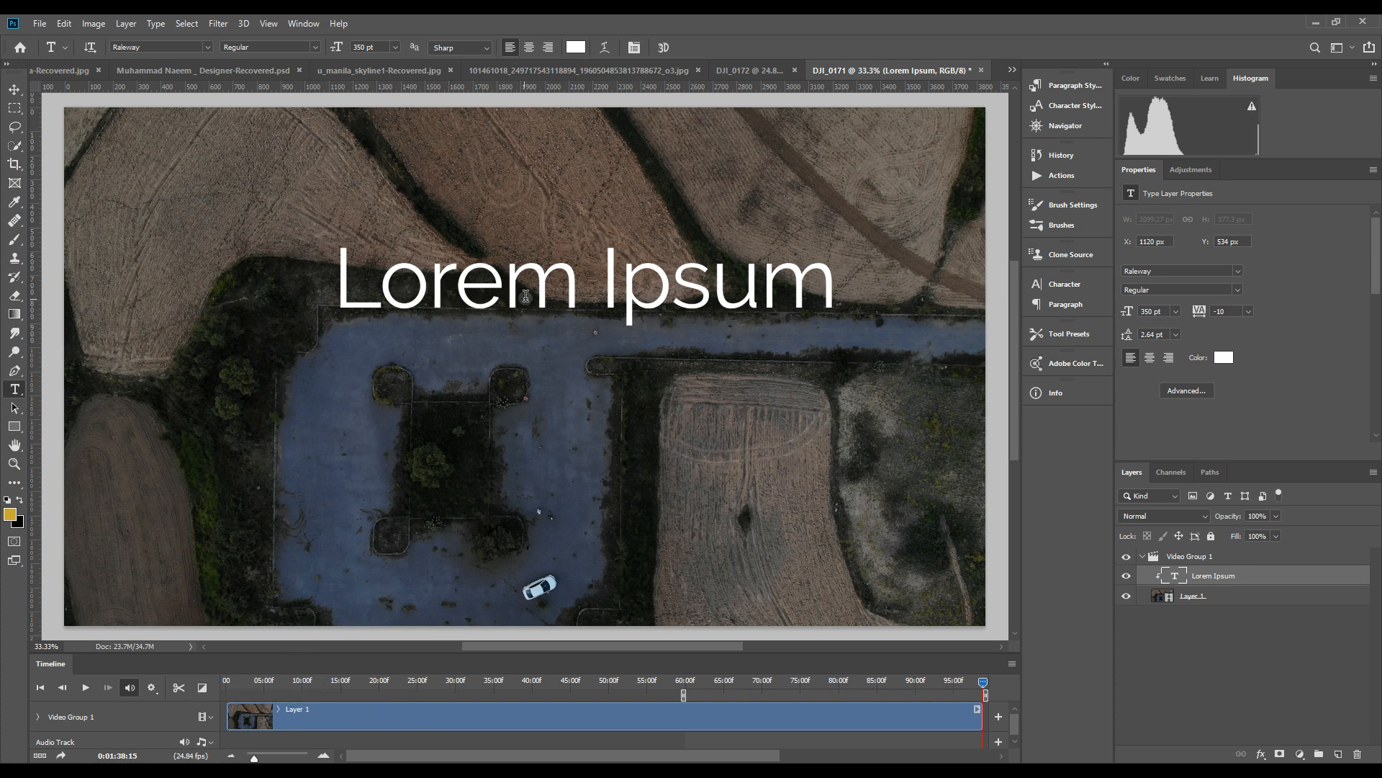
click(429, 281)
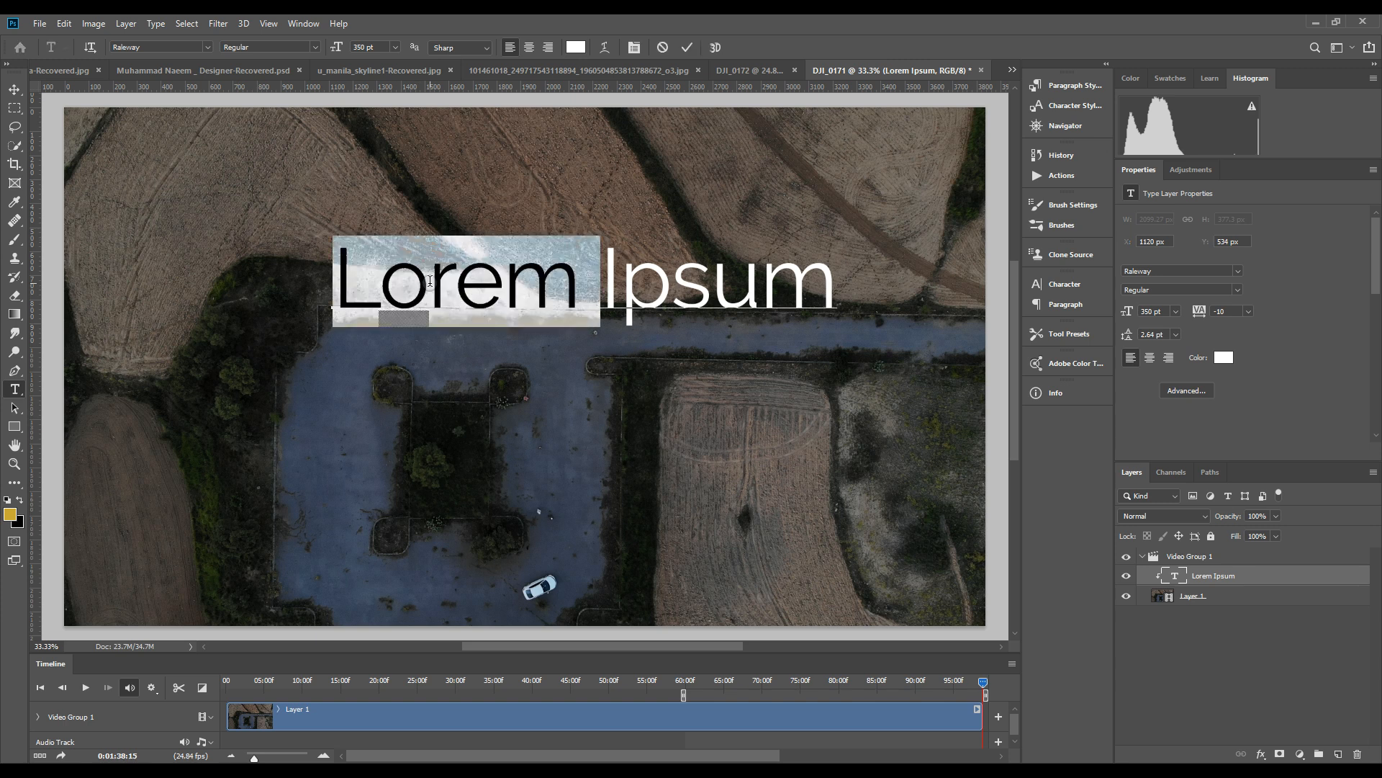
double_click(429, 281)
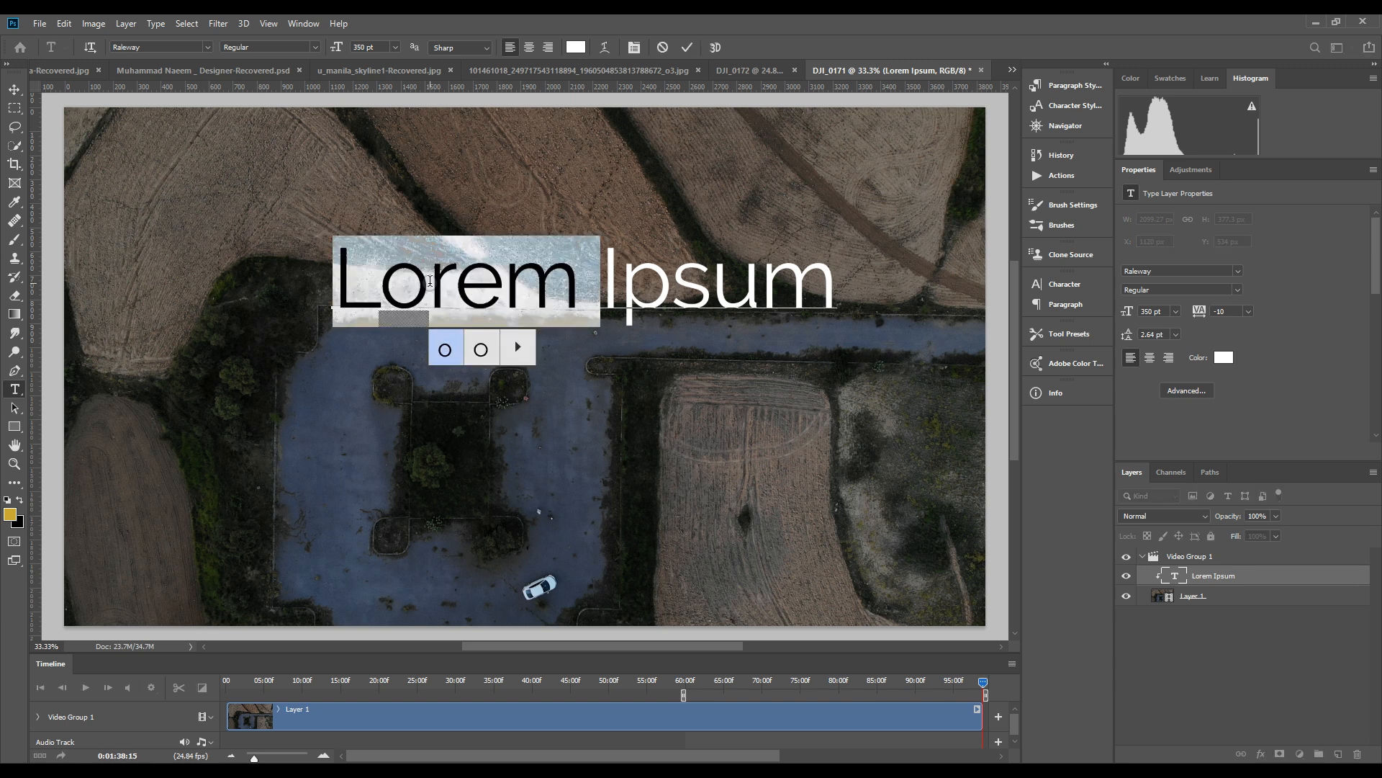
text(I-1)
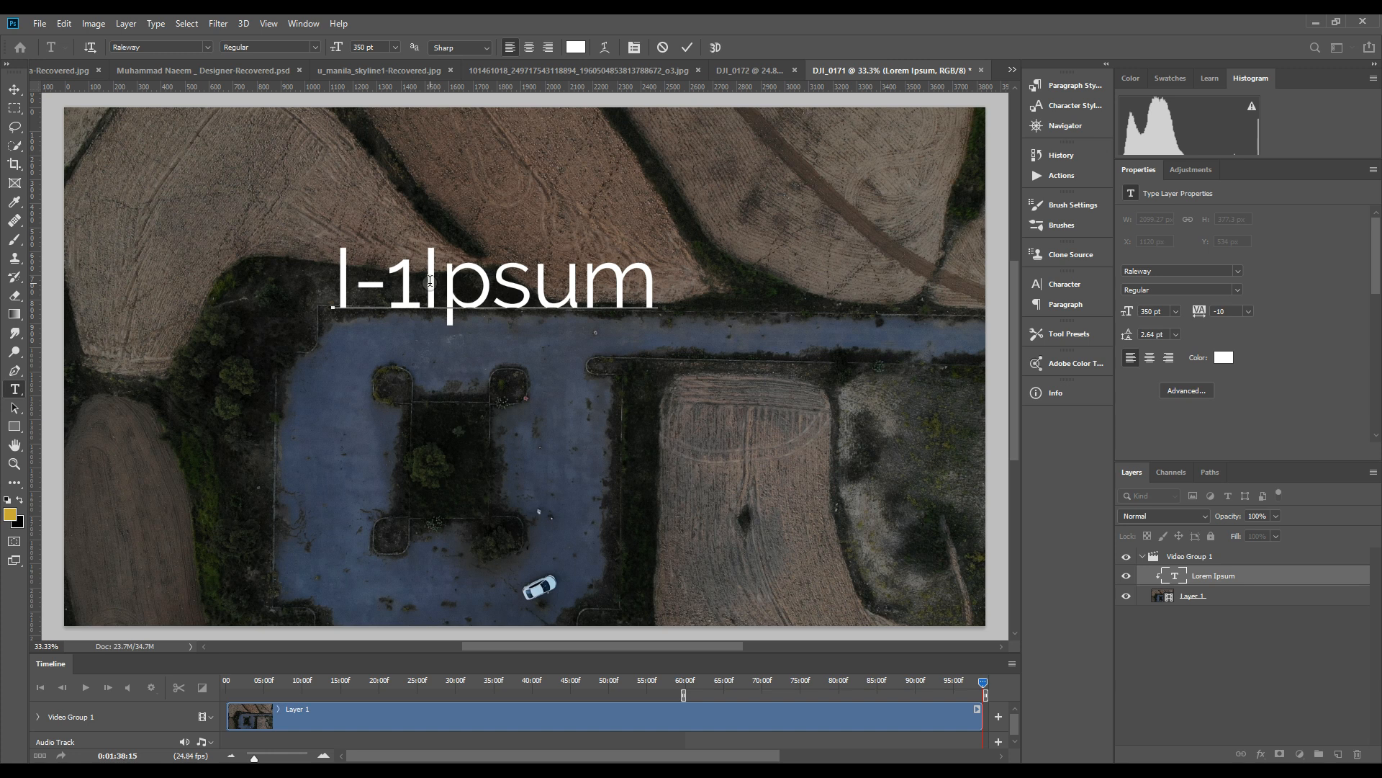
text(6)
key(ctrl)
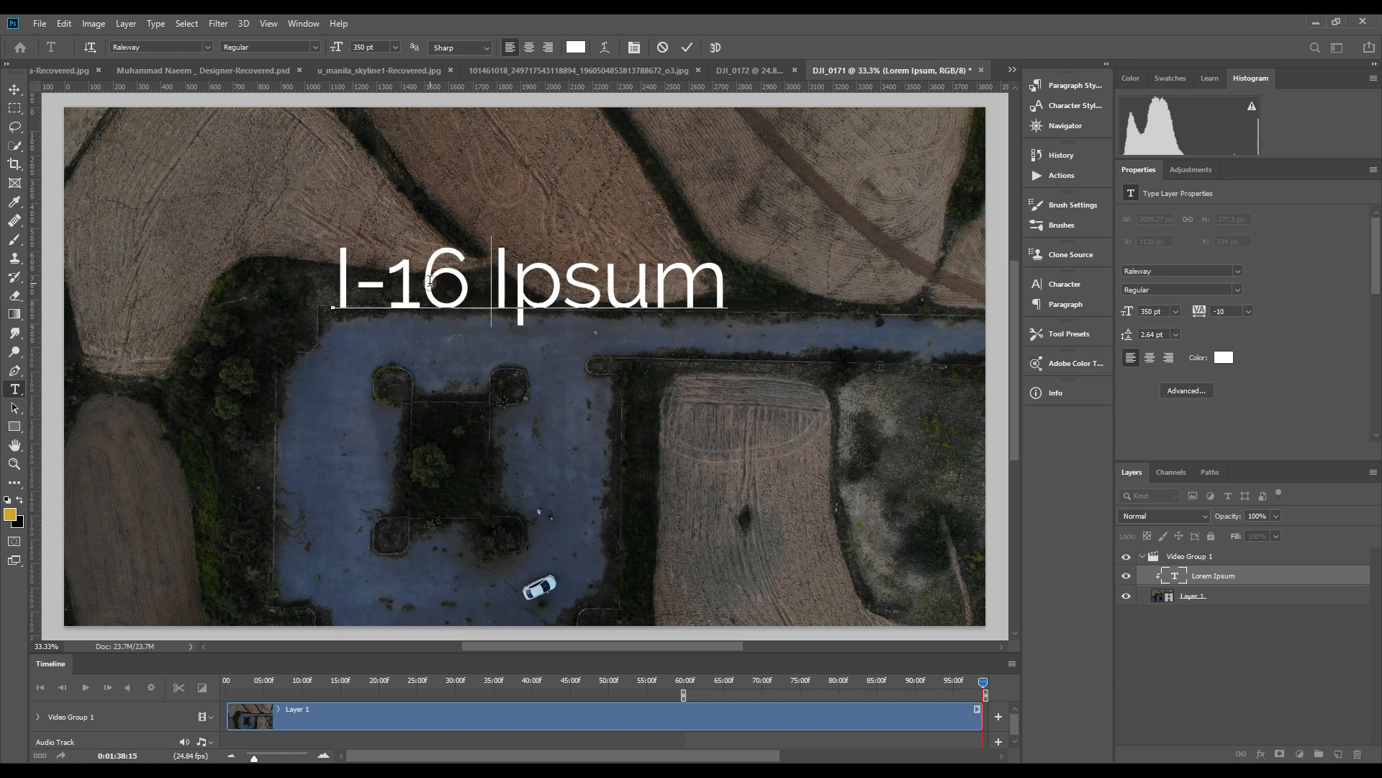
key(Delete)
key(Delete)
key(Delete)
key(Delete)
key(Delete)
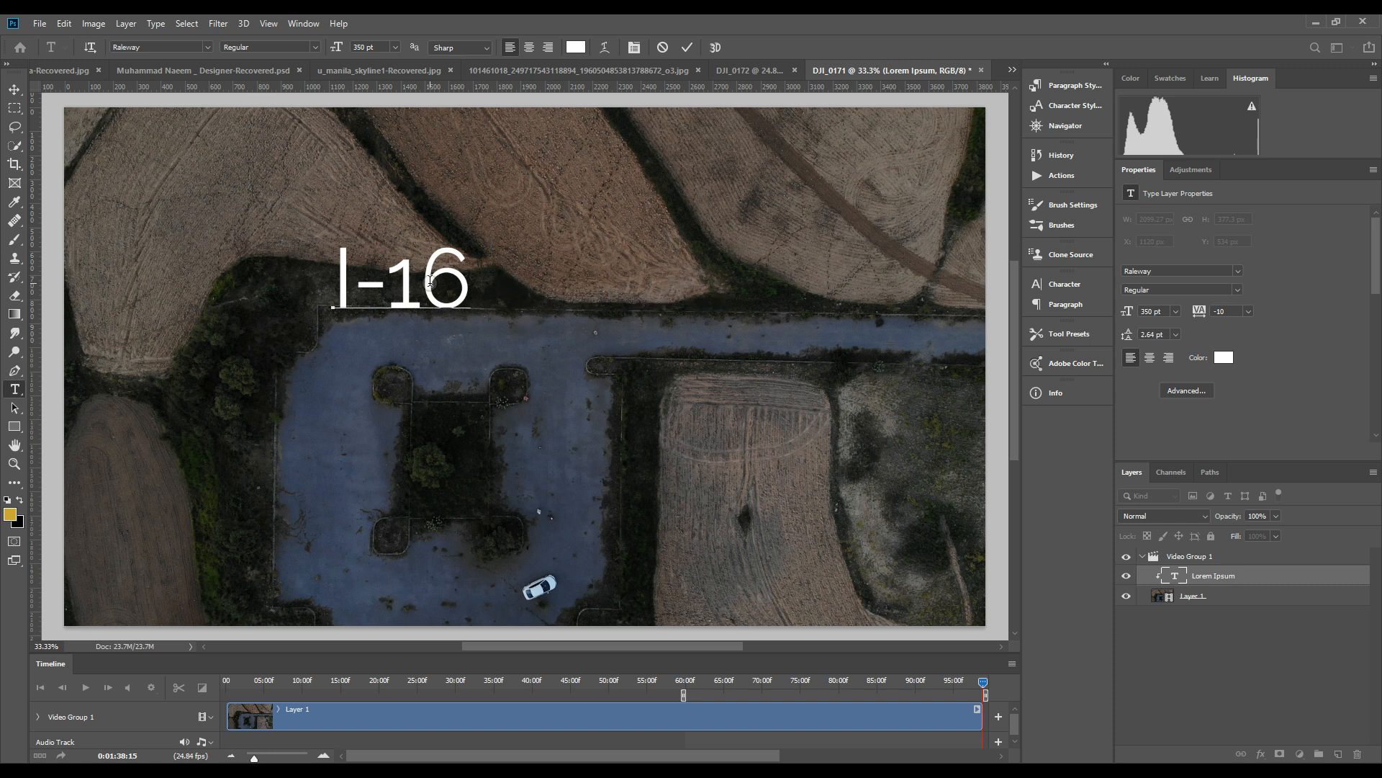
text(Aerial)
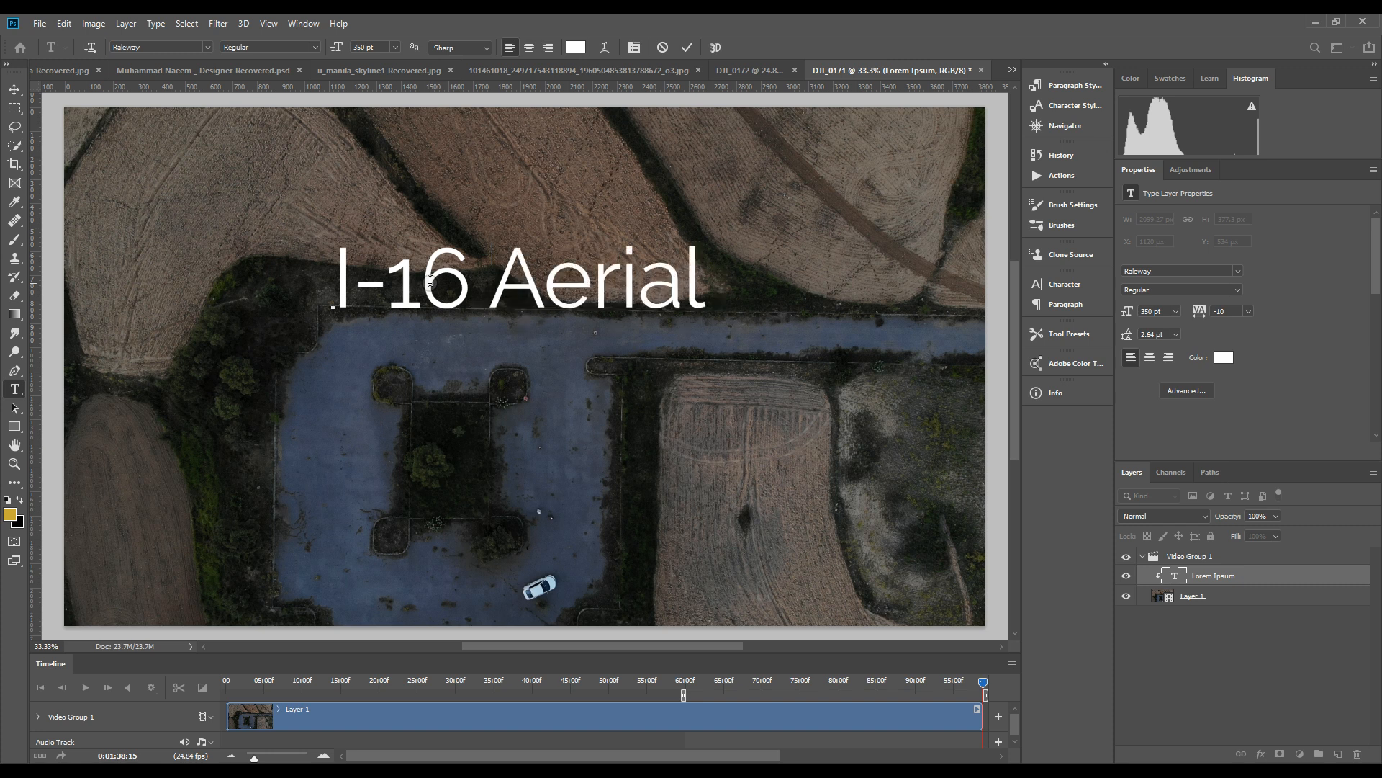
text( View)
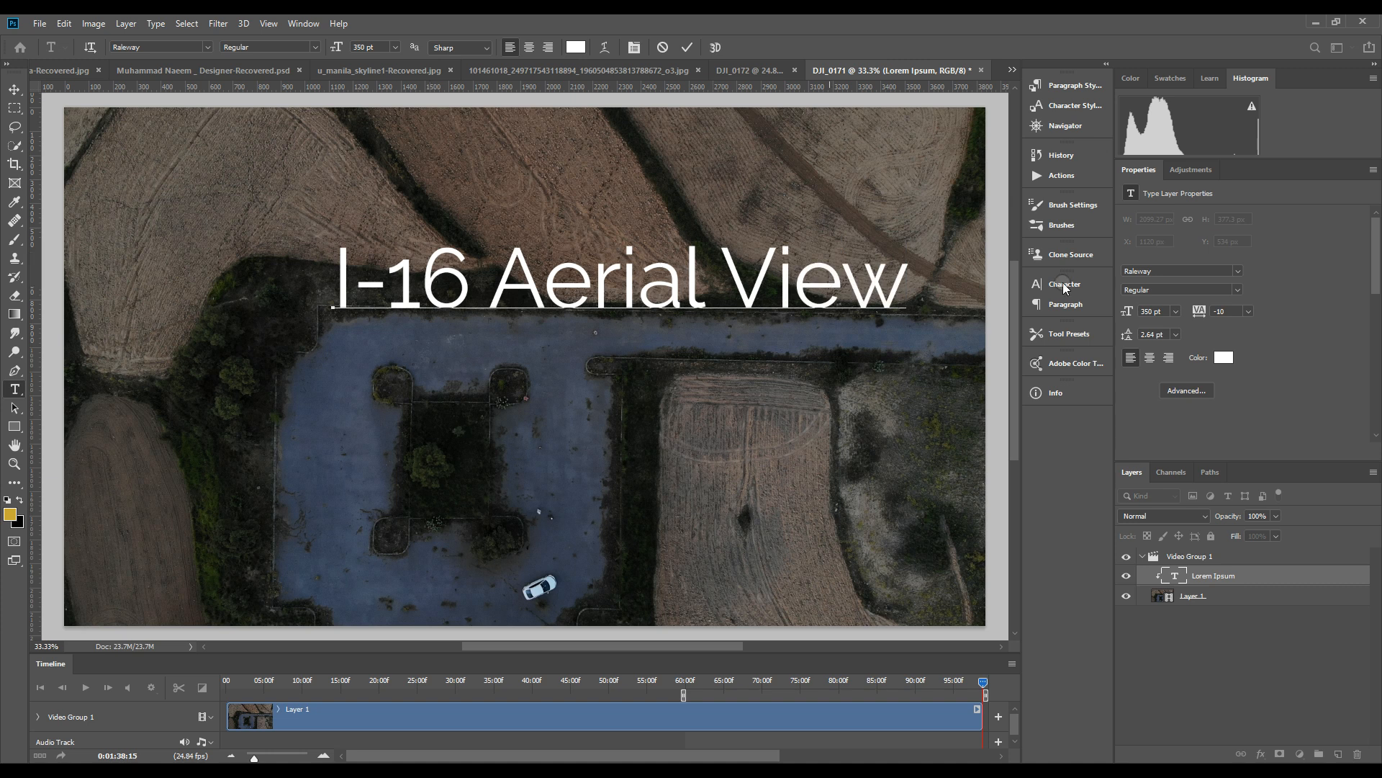
click(1279, 581)
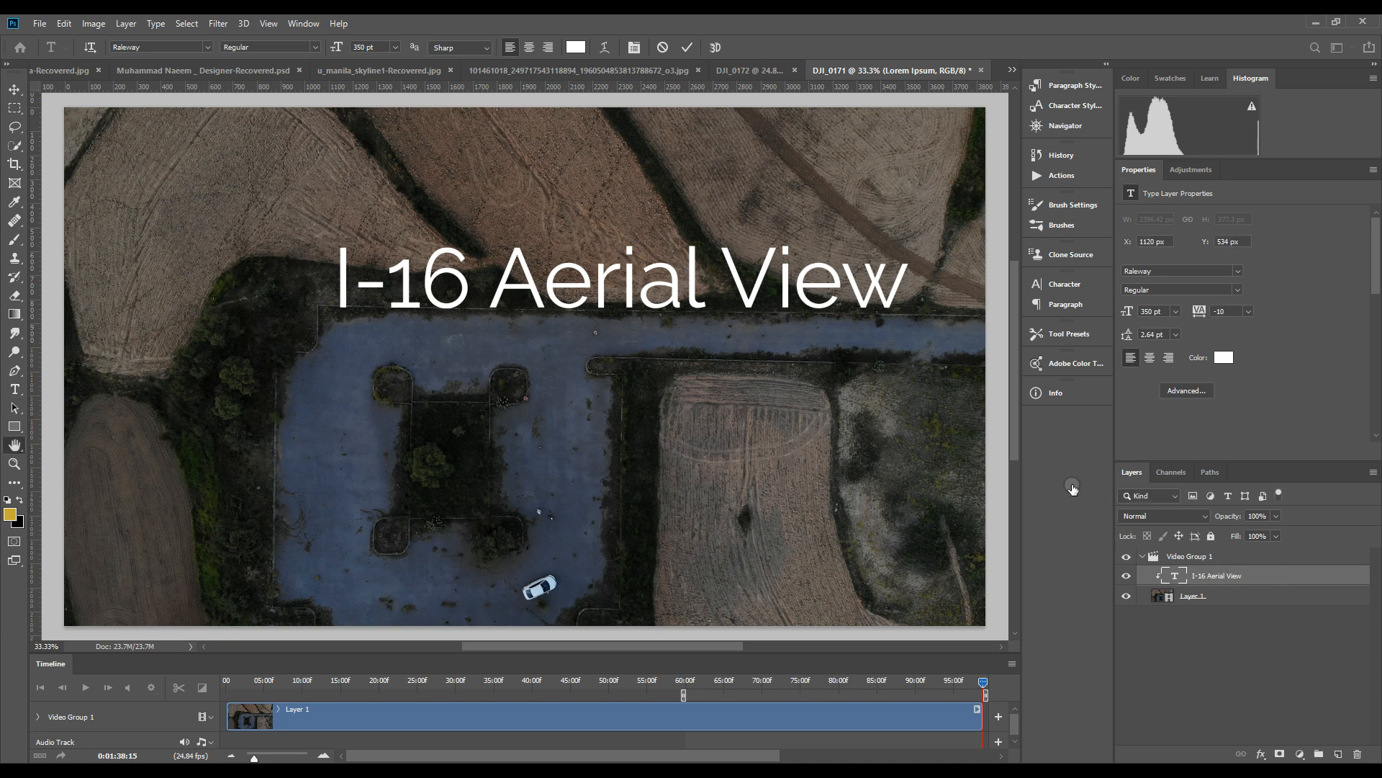
Apply a drop shadow to the title text with 25% opacity and 11 px distance
double_click(1286, 578)
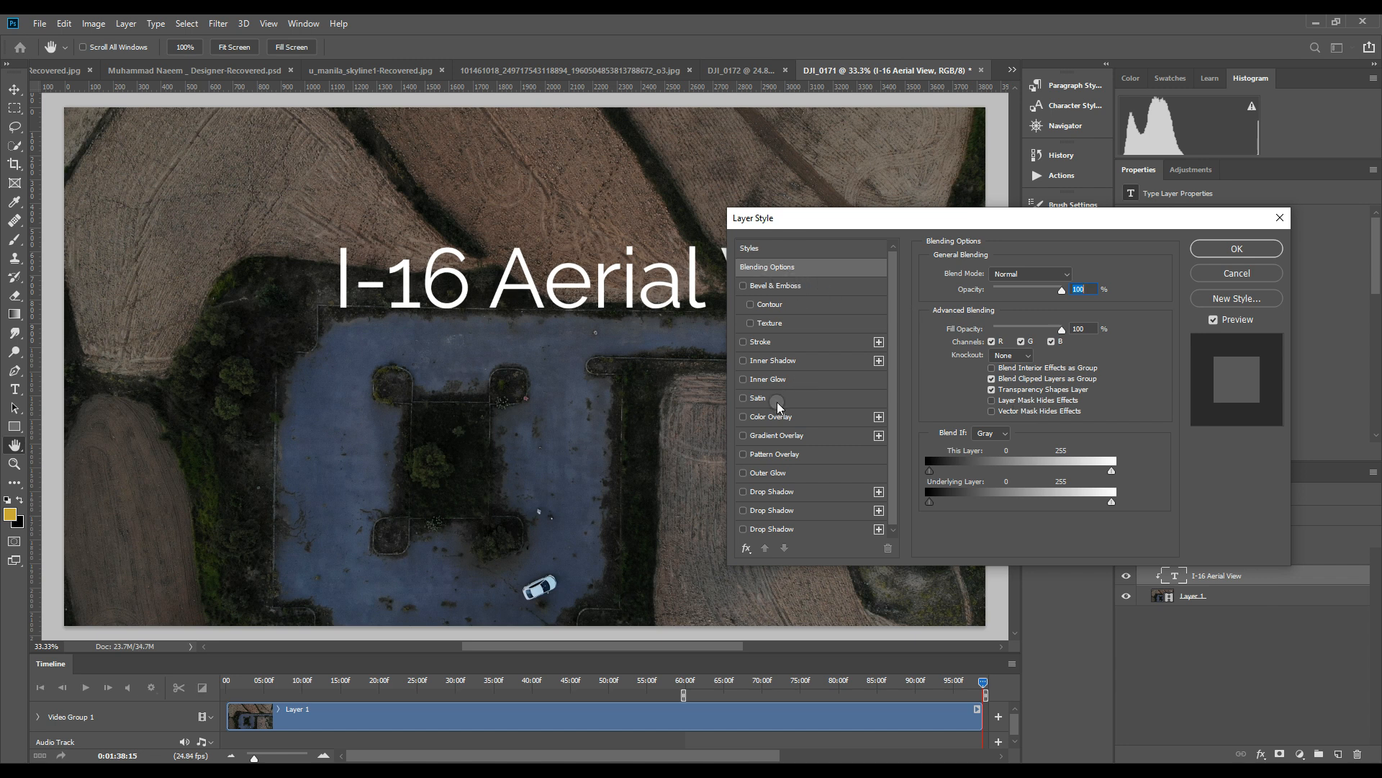
click(771, 492)
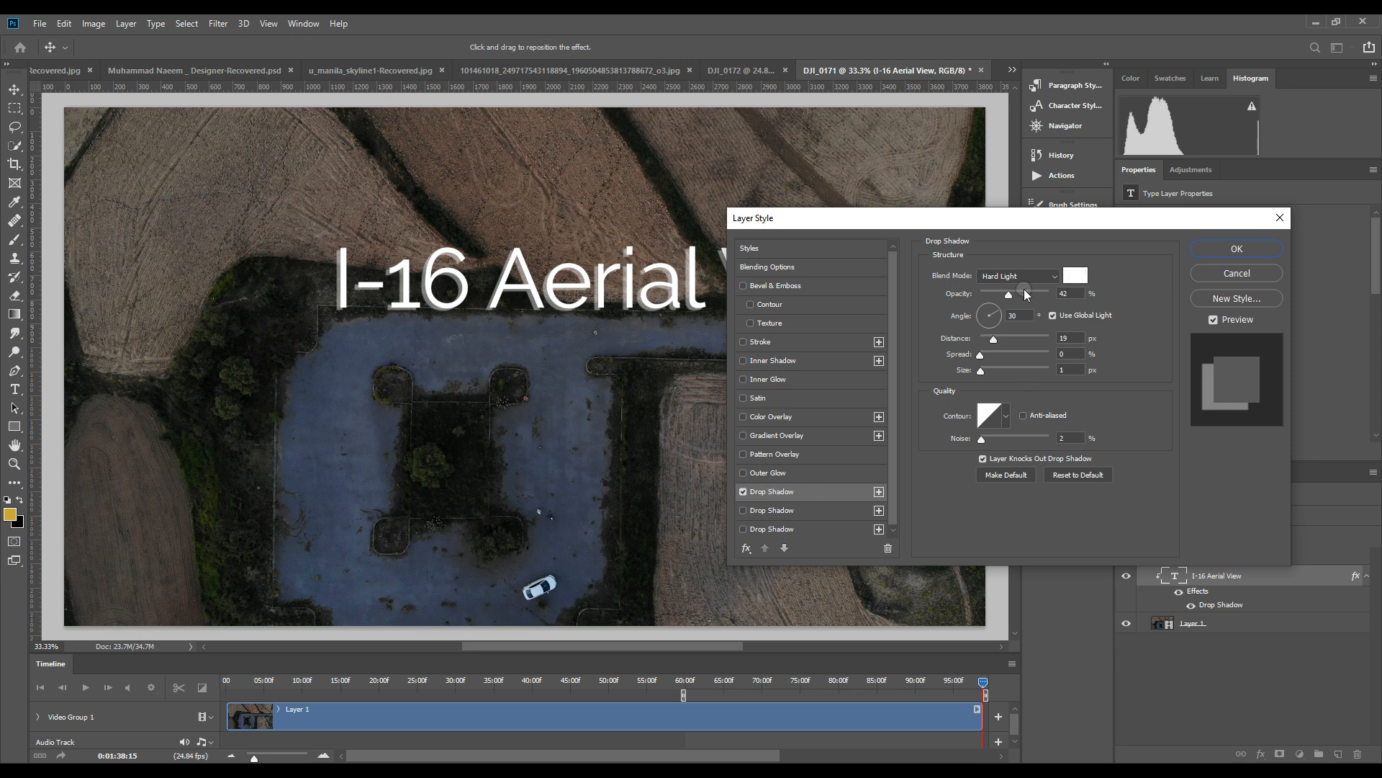
mouse_move(1011, 297)
mouse_down()
mouse_move(1034, 296)
mouse_move(998, 296)
mouse_up()
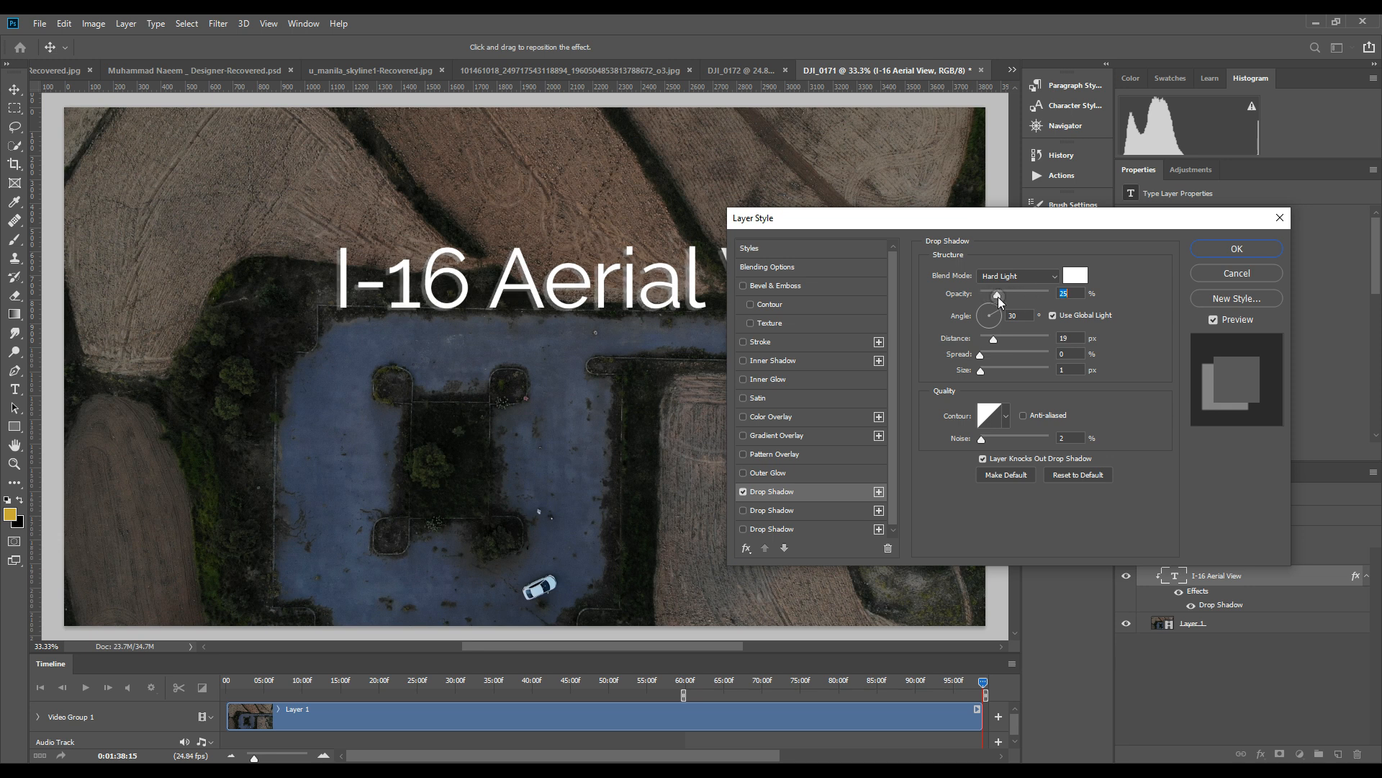
drag(991, 340, 991, 343)
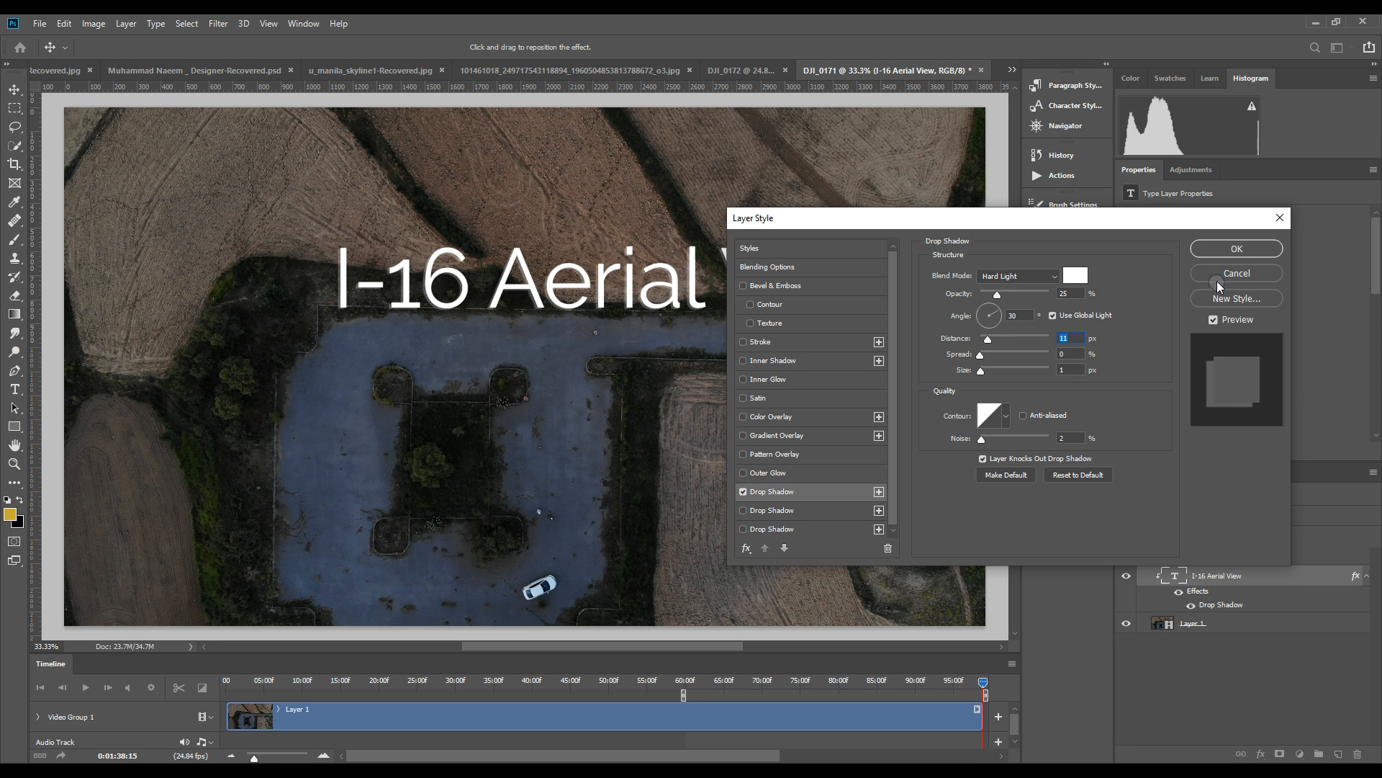
click(1224, 250)
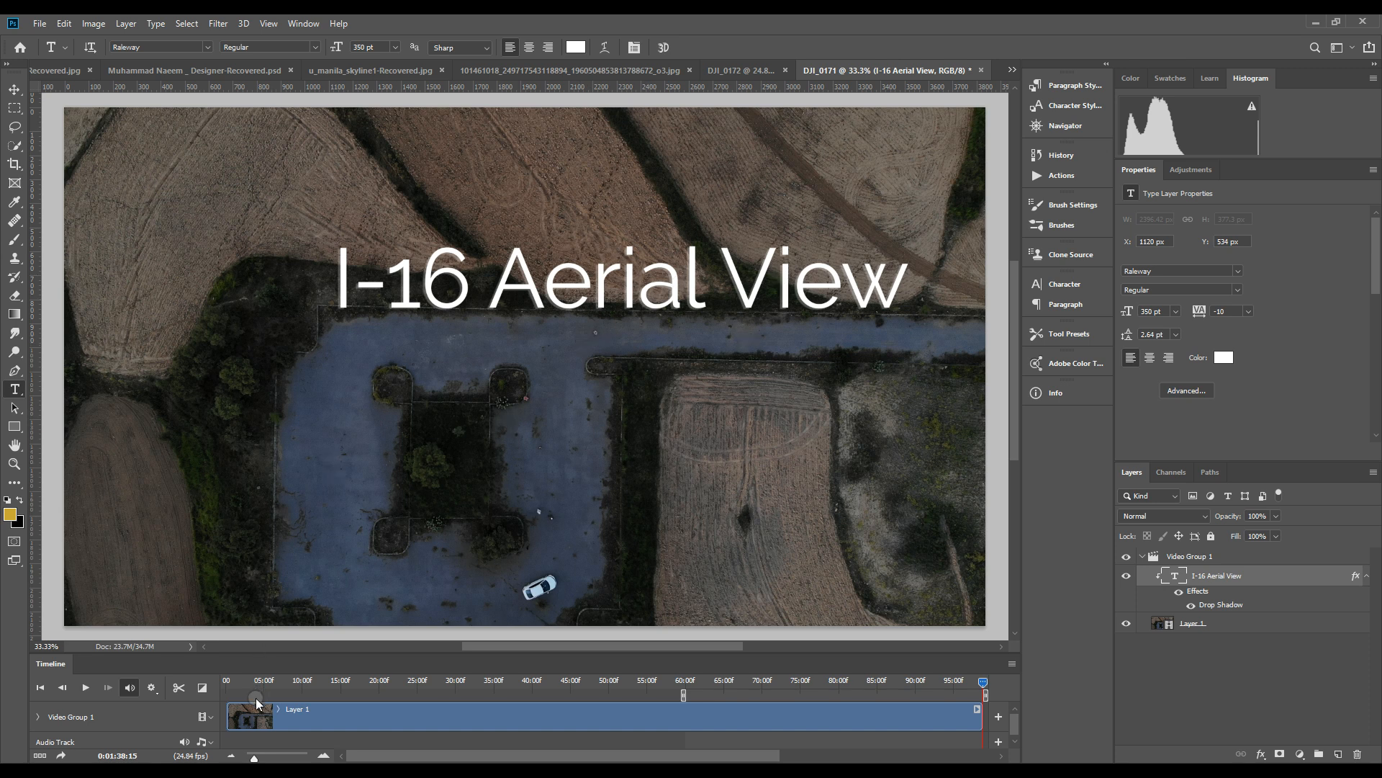
Play the clip to frame 0:01:03:05 and move the title over the horizon to about X 286 px, Y 829 px
click(85, 686)
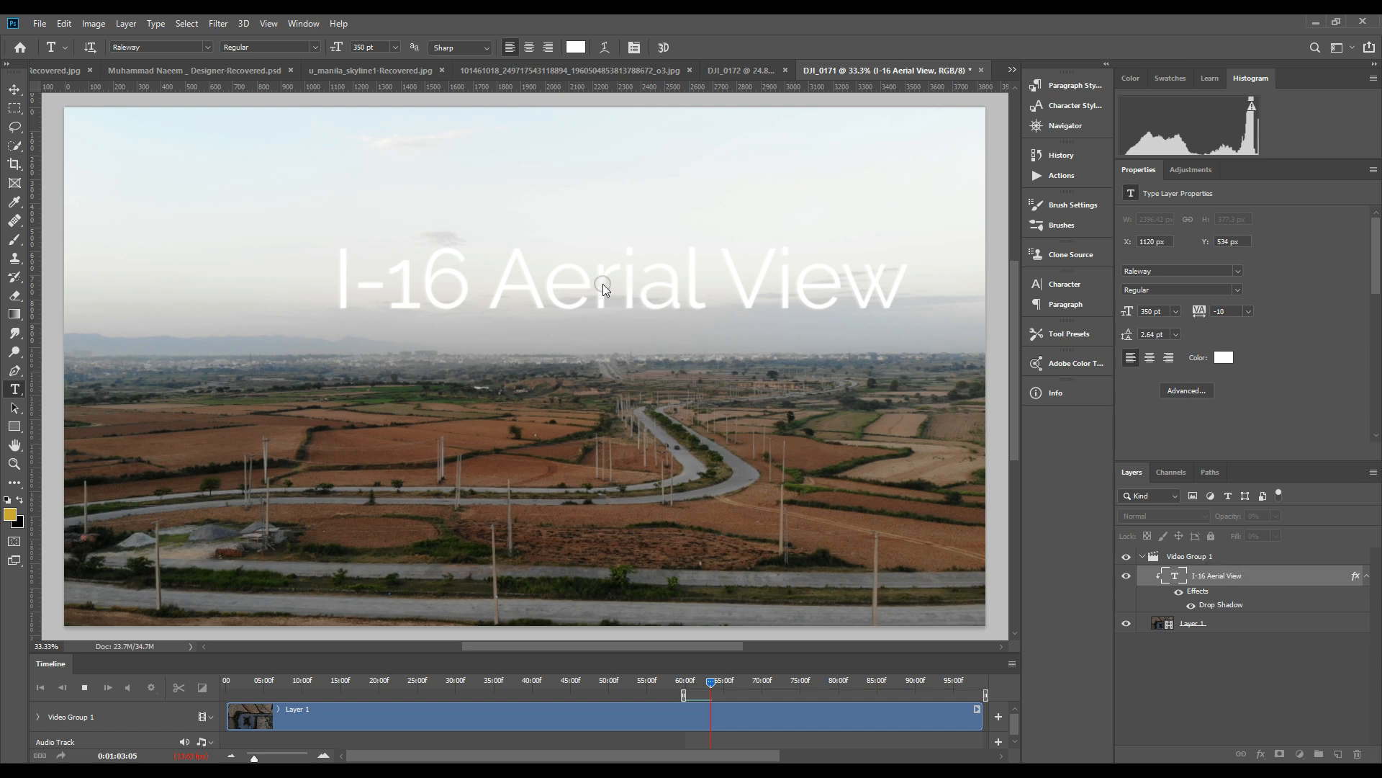
key(space)
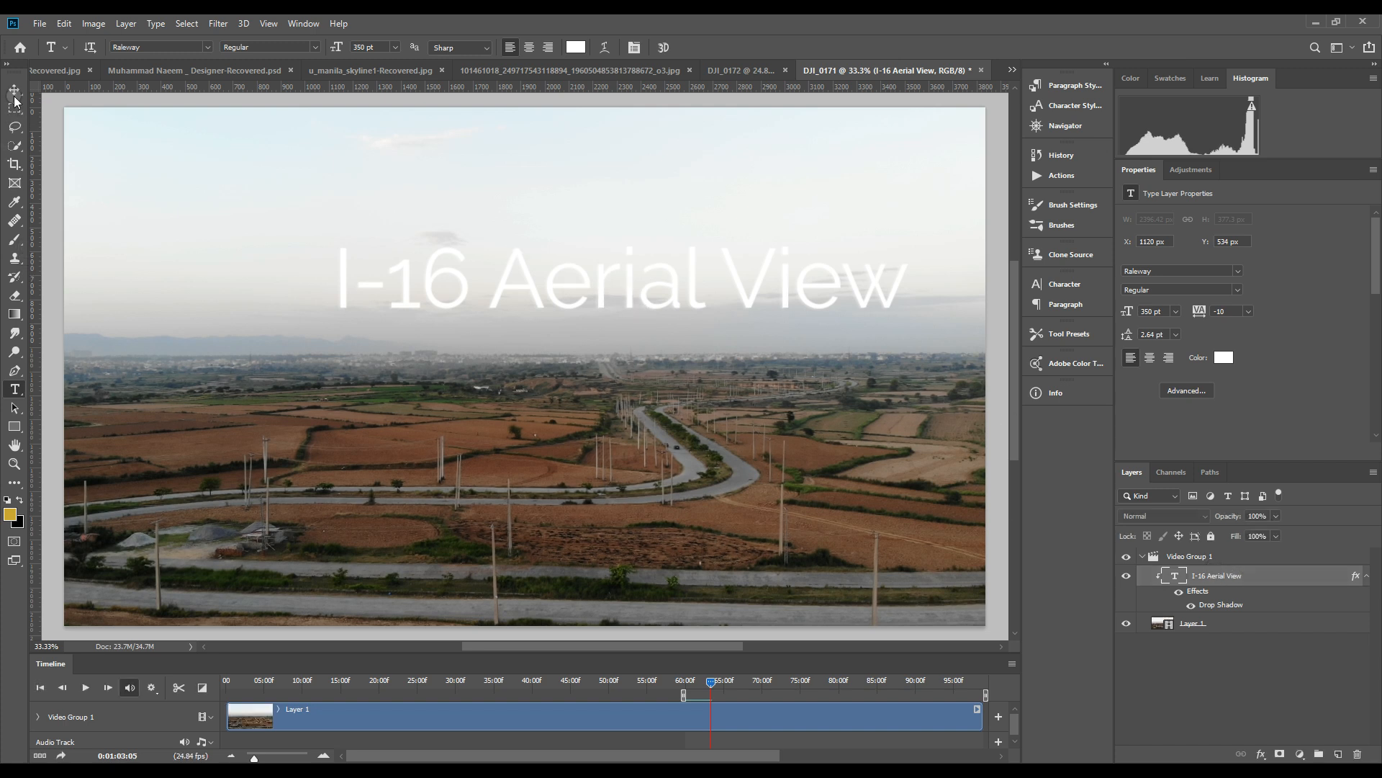
click(15, 93)
drag(525, 287, 322, 357)
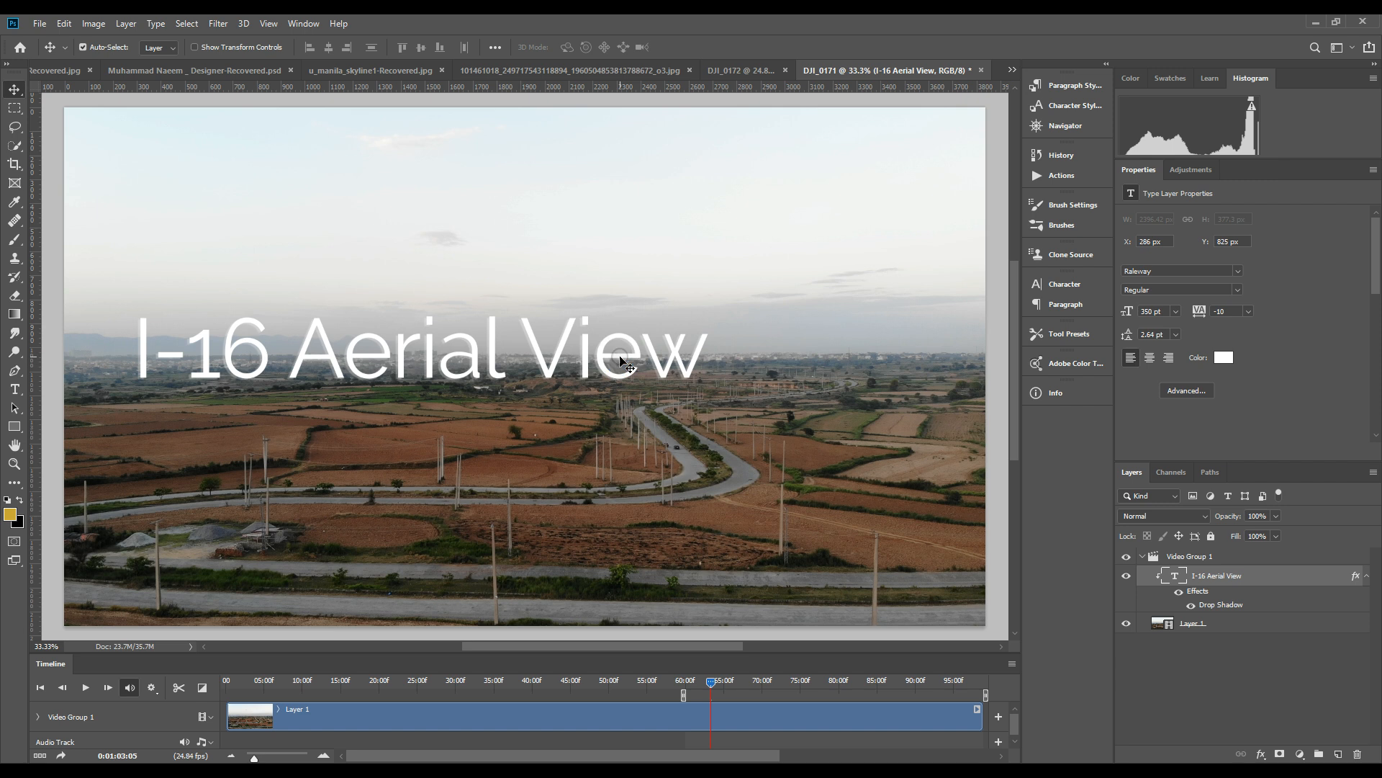
drag(620, 357, 622, 364)
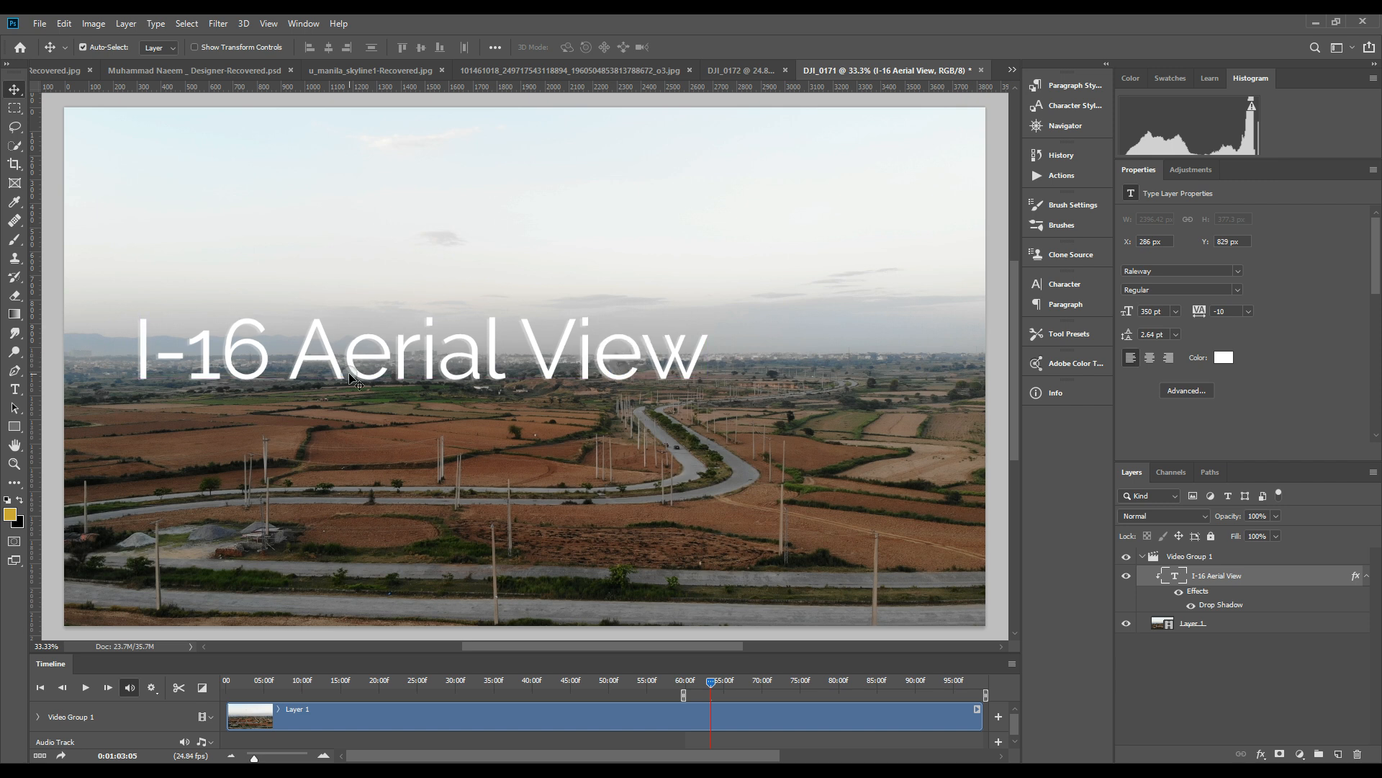
Save the current frame as the JPEG DJI_0171.jpg in the I-16 Drone folder, raising the quality to the largest file size
click(41, 24)
click(98, 181)
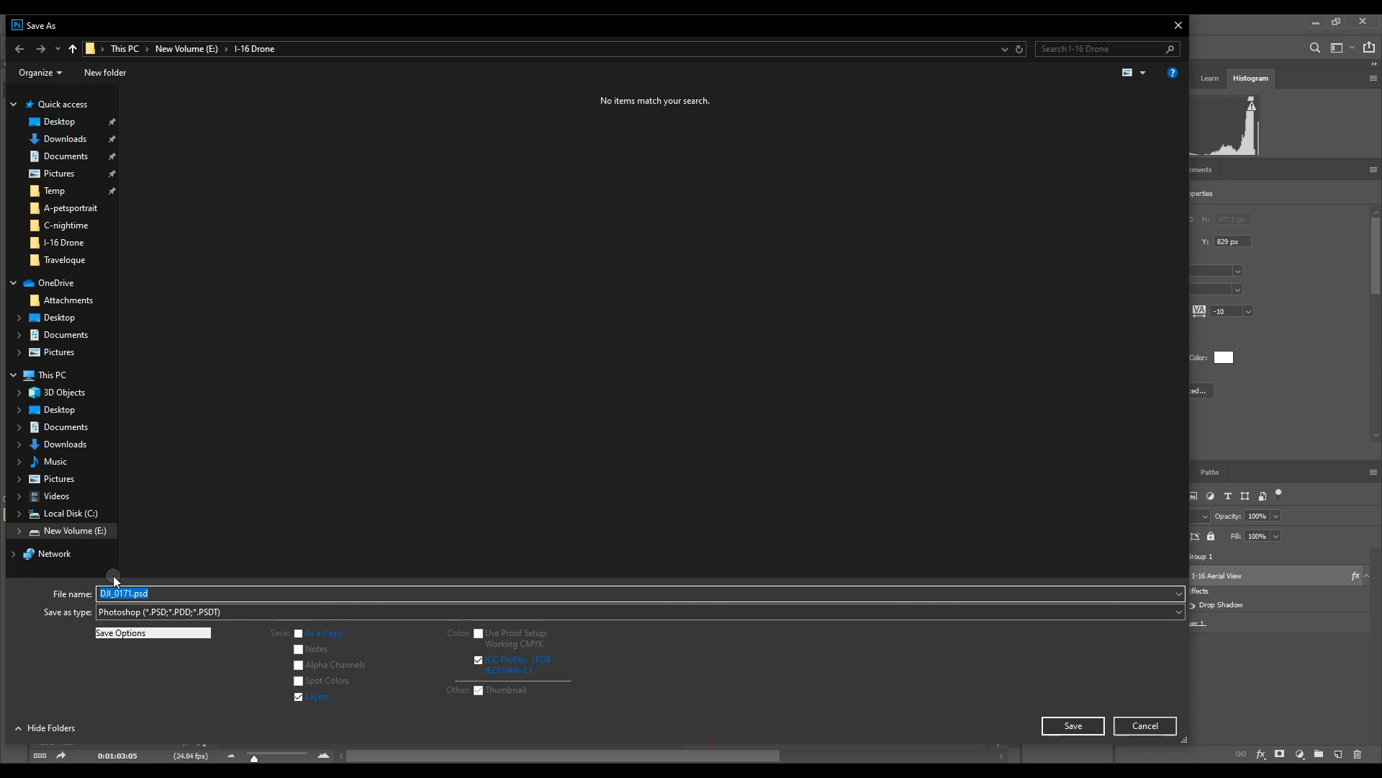
click(145, 611)
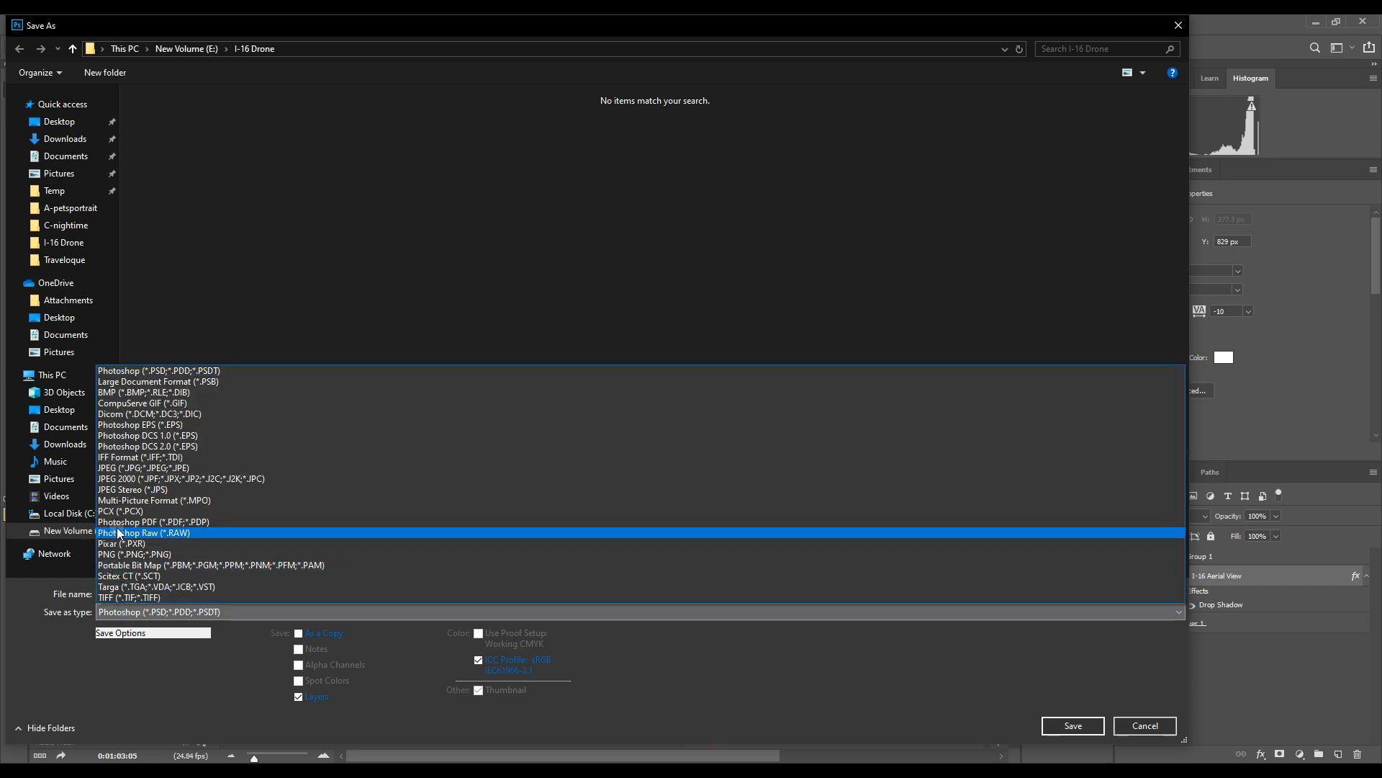
click(119, 472)
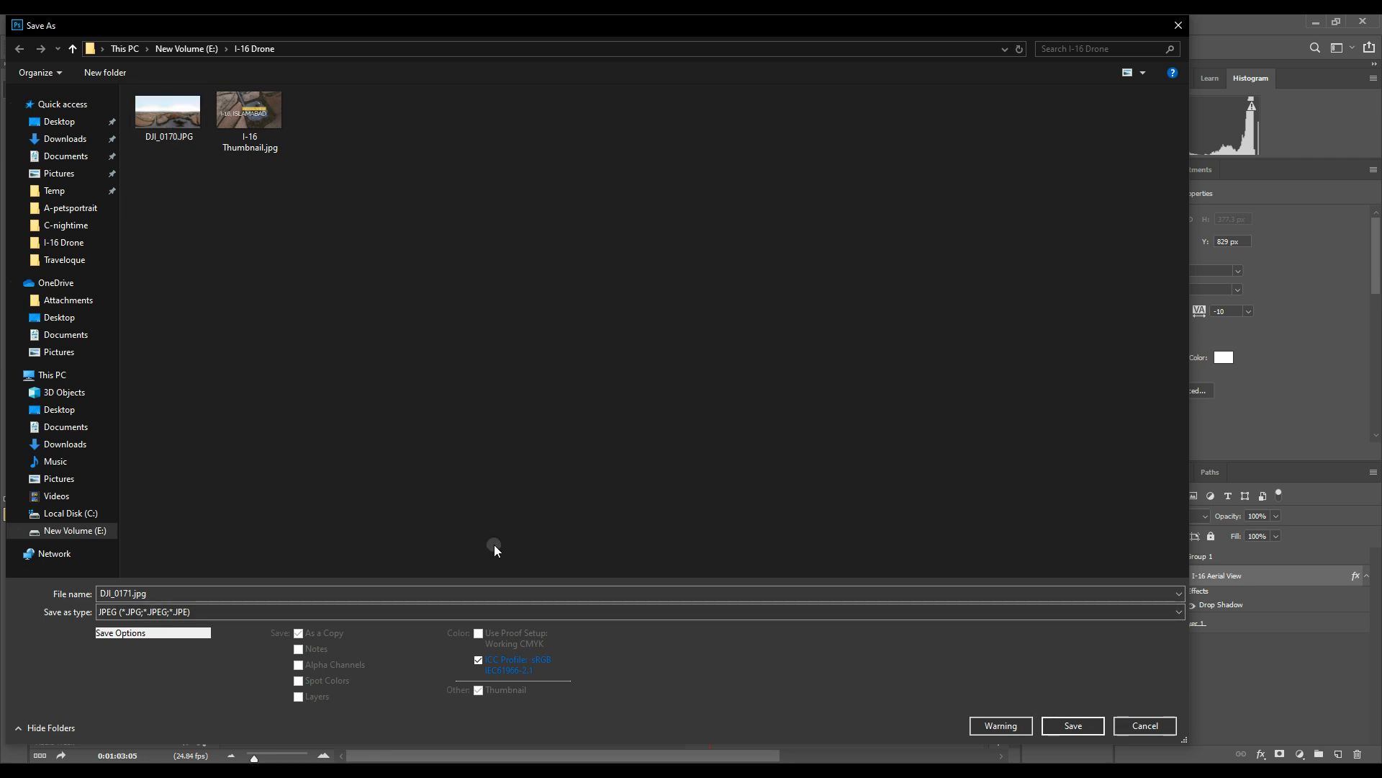
click(1097, 732)
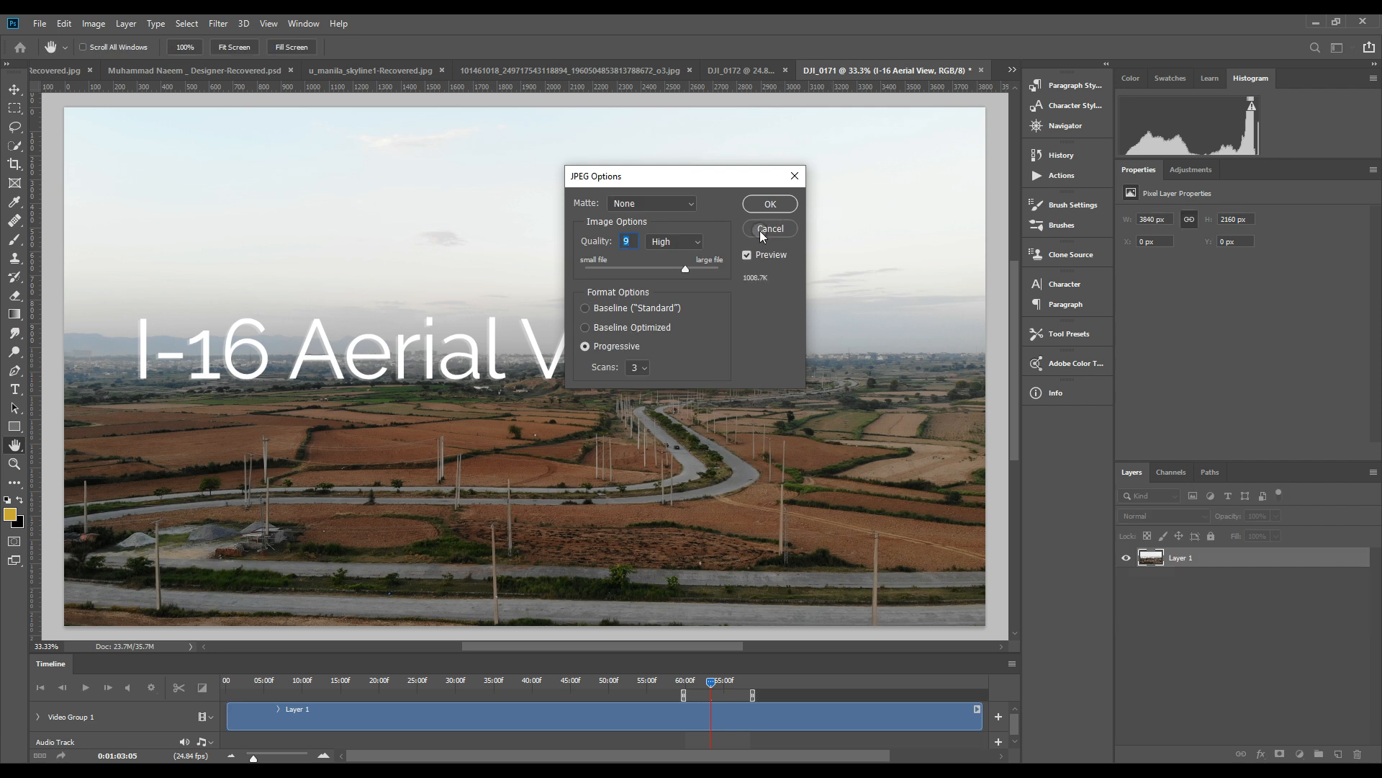
drag(684, 269, 741, 271)
click(765, 205)
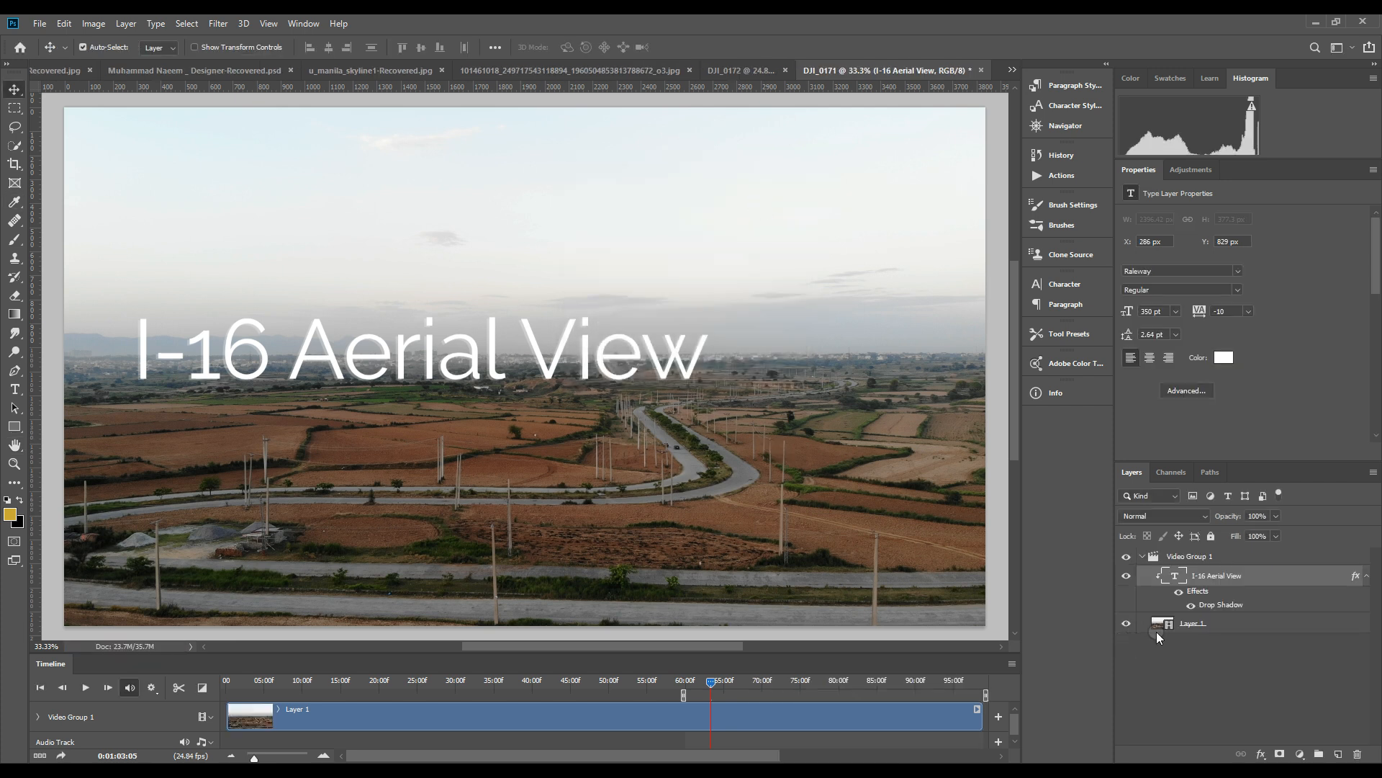
Add a Hue/Saturation adjustment clipped to the video layer and set its saturation to +25
click(1221, 624)
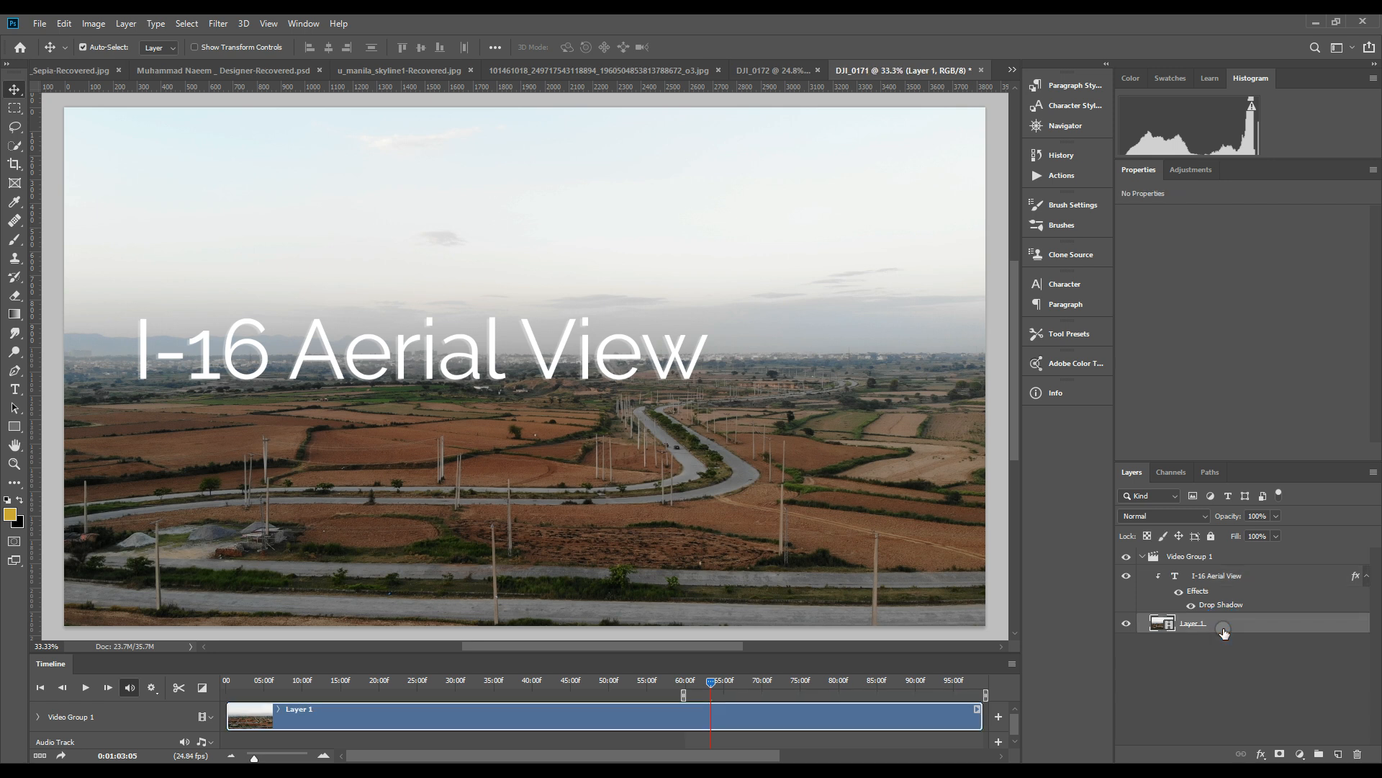
click(1186, 171)
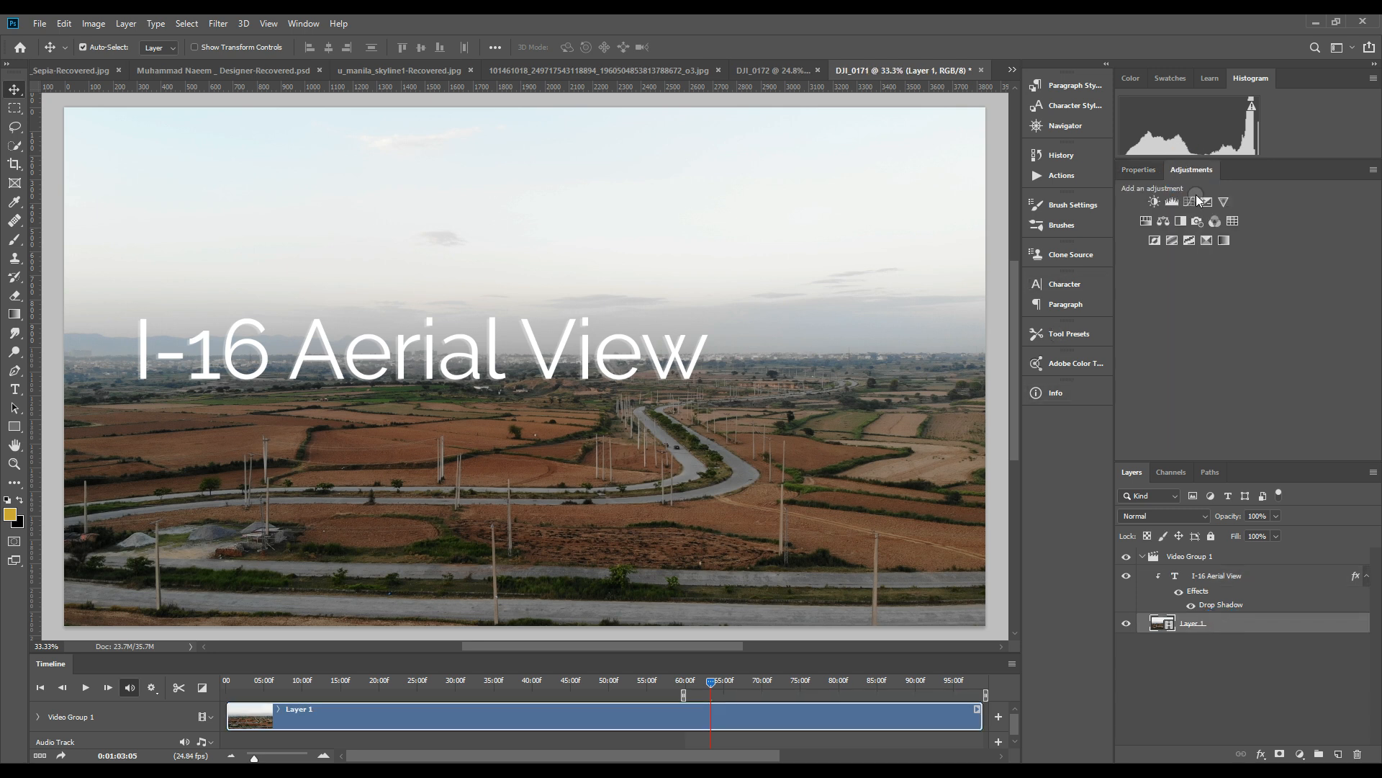
click(1147, 221)
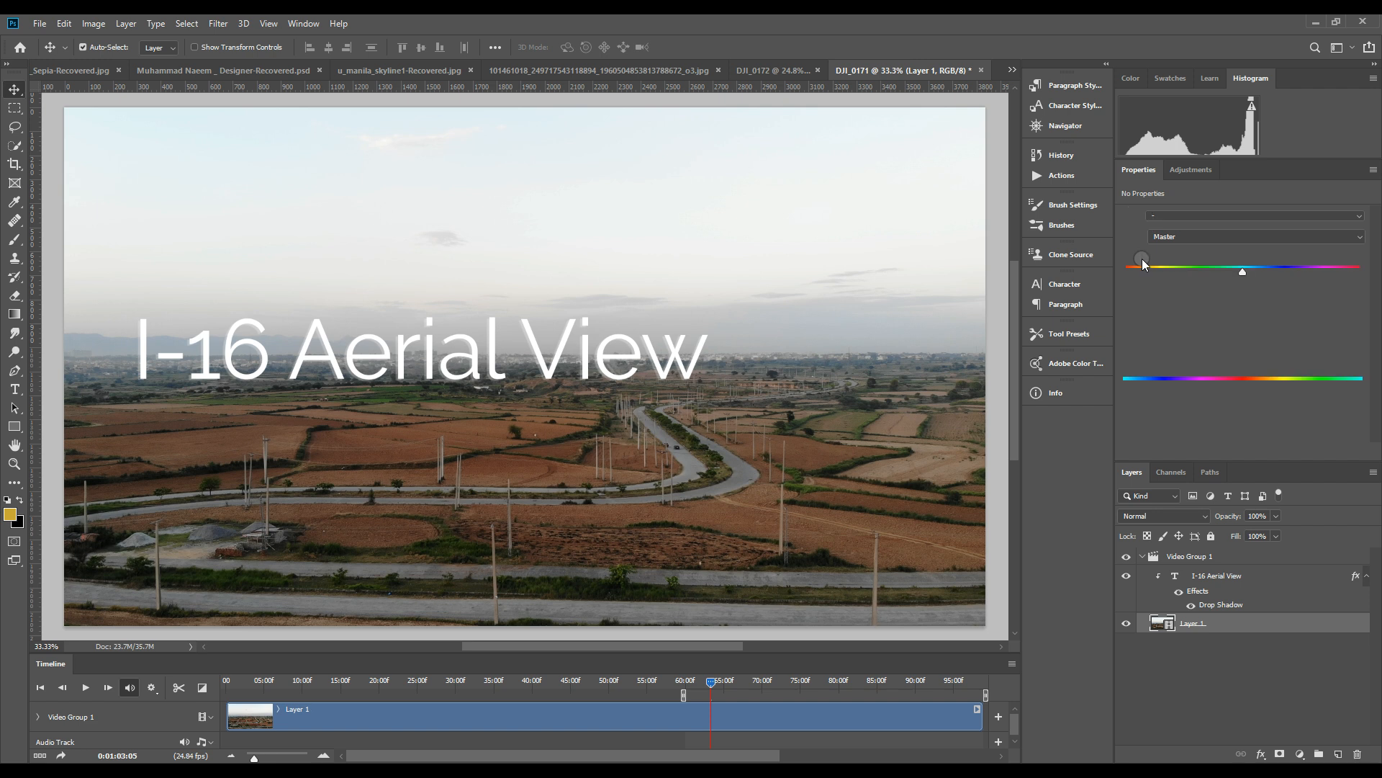
drag(1242, 298, 1290, 308)
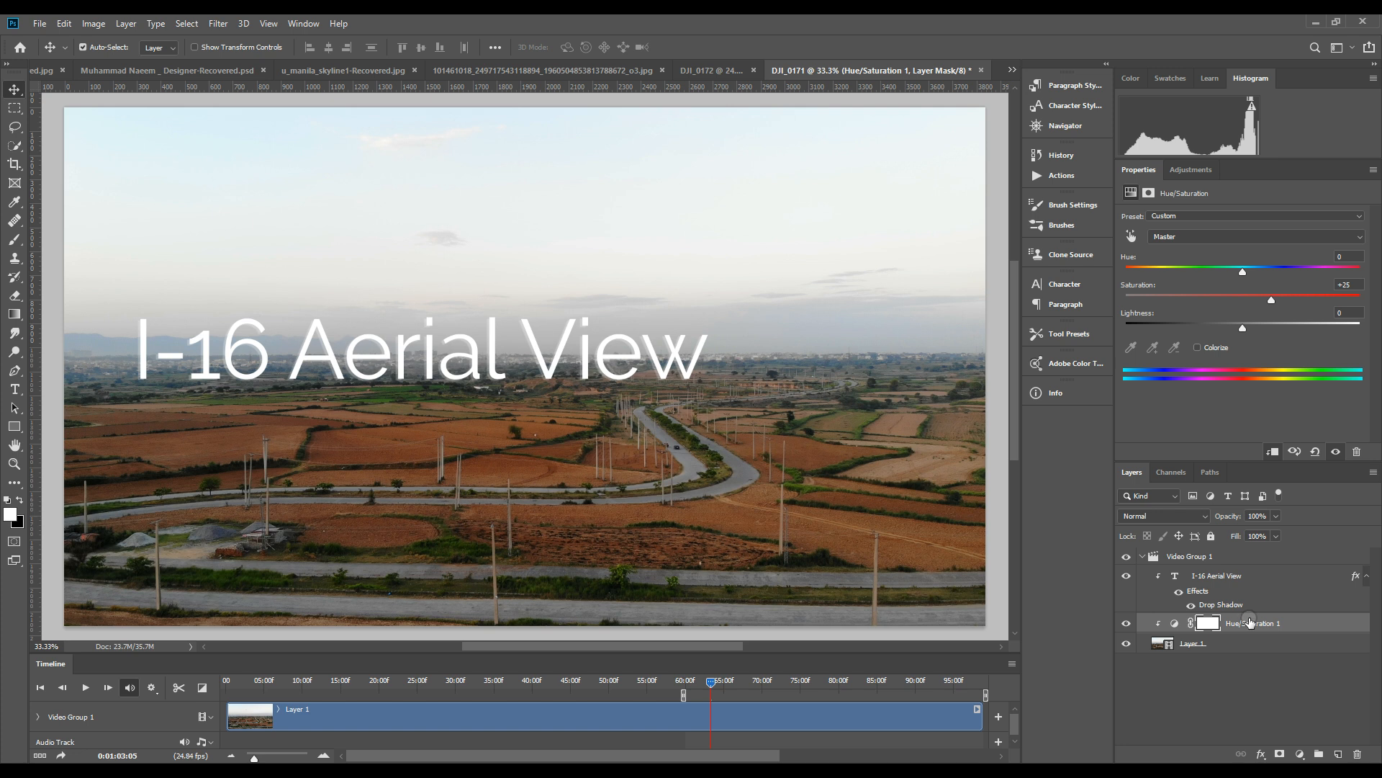
Add a Curves adjustment above the Hue/Saturation layer and raise the RGB curve's midpoint slightly to brighten the midtones
click(1192, 170)
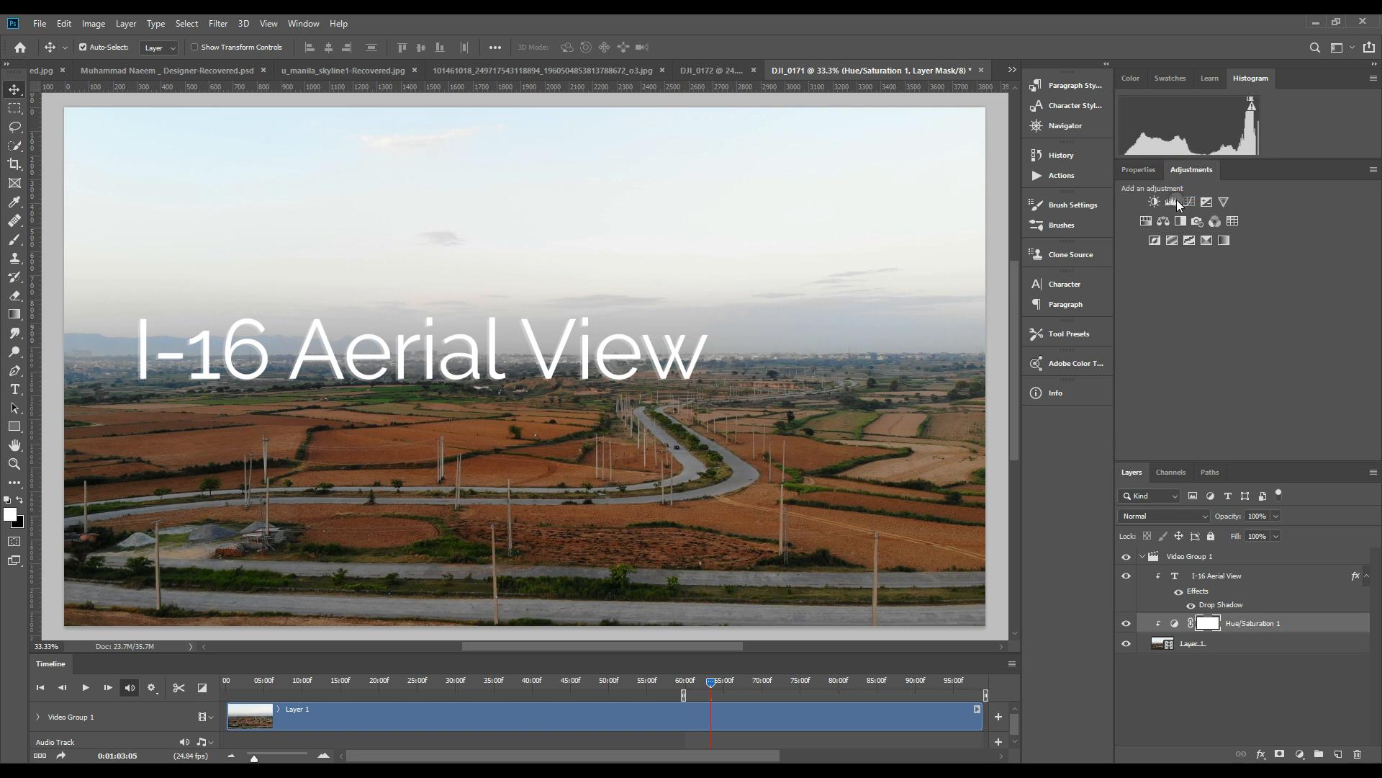
click(1189, 203)
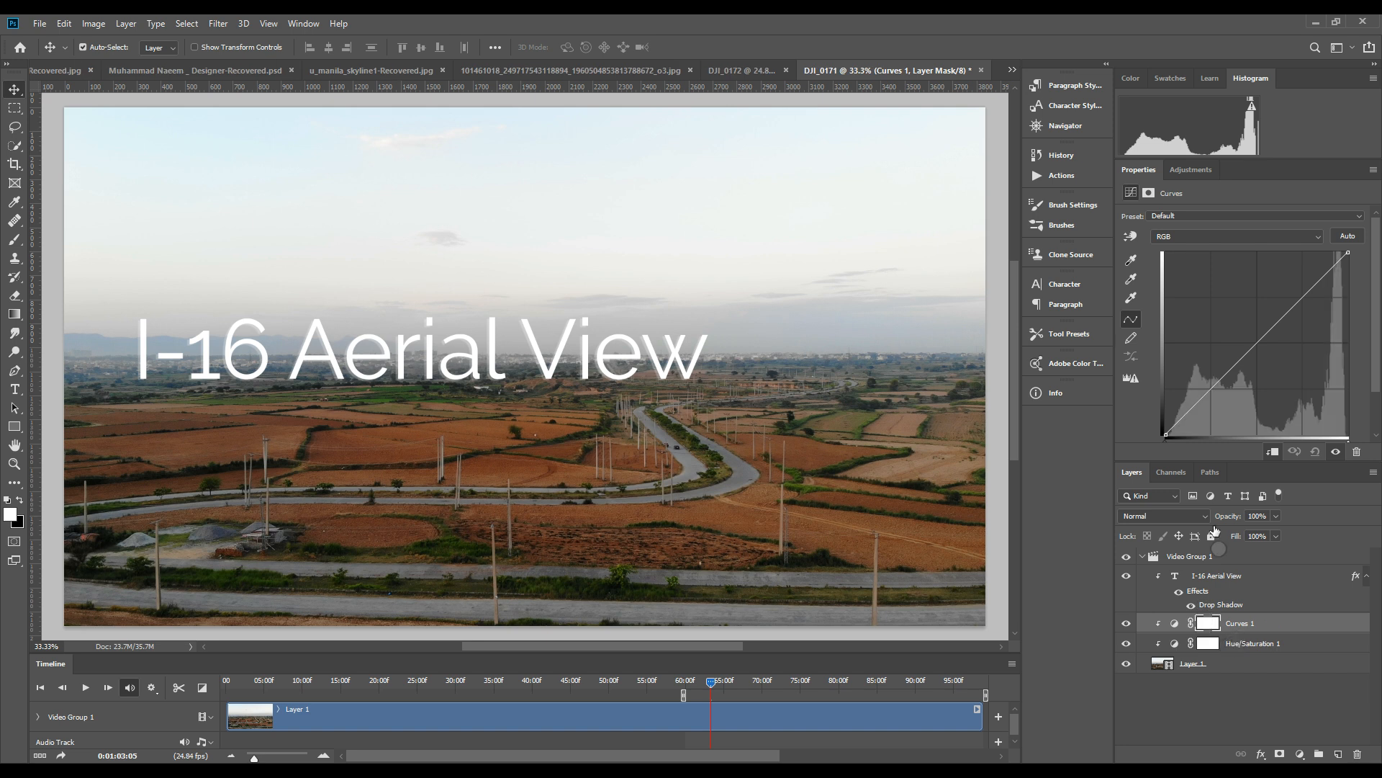
drag(1257, 345, 1253, 325)
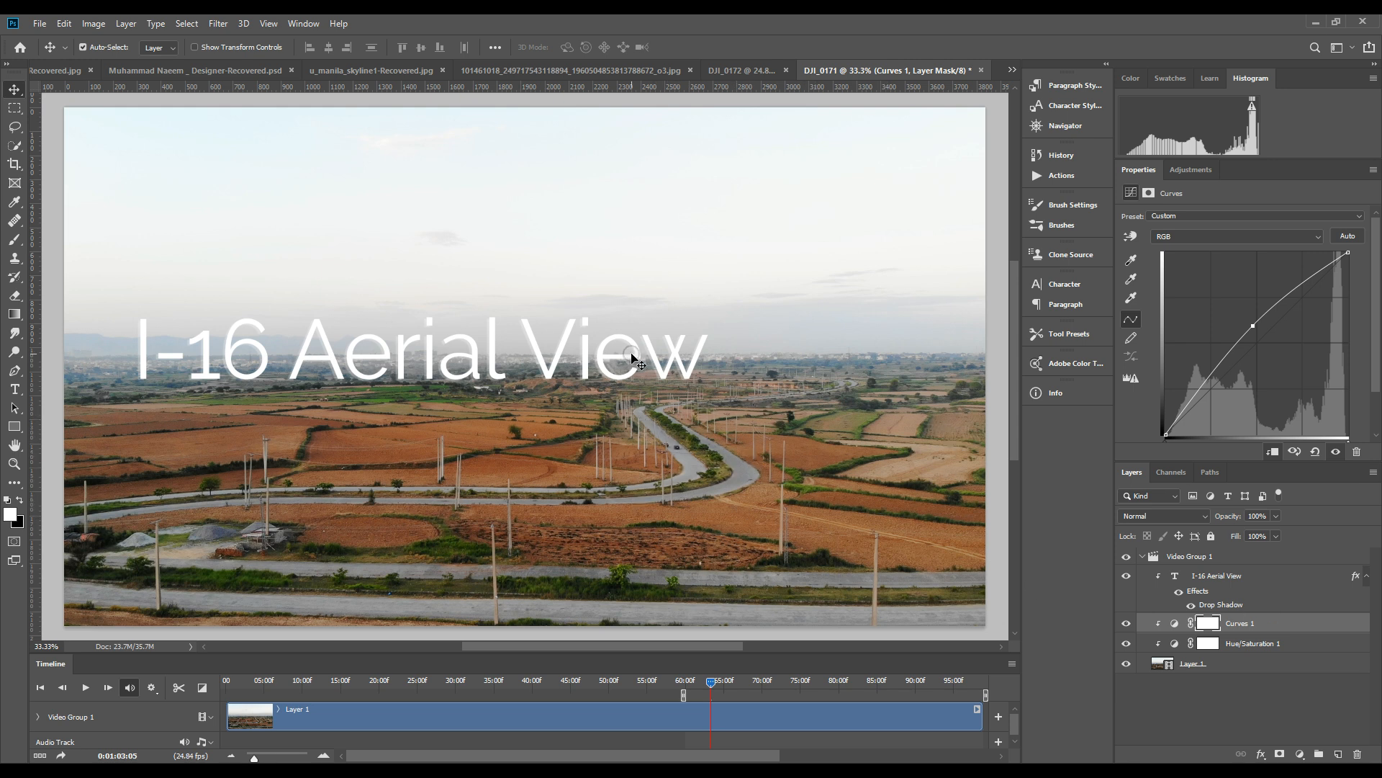
Save the colour-adjusted frame as a Maximum-quality JPEG, replacing the existing DJI_0171.jpg in the I-16 Drone folder
click(39, 23)
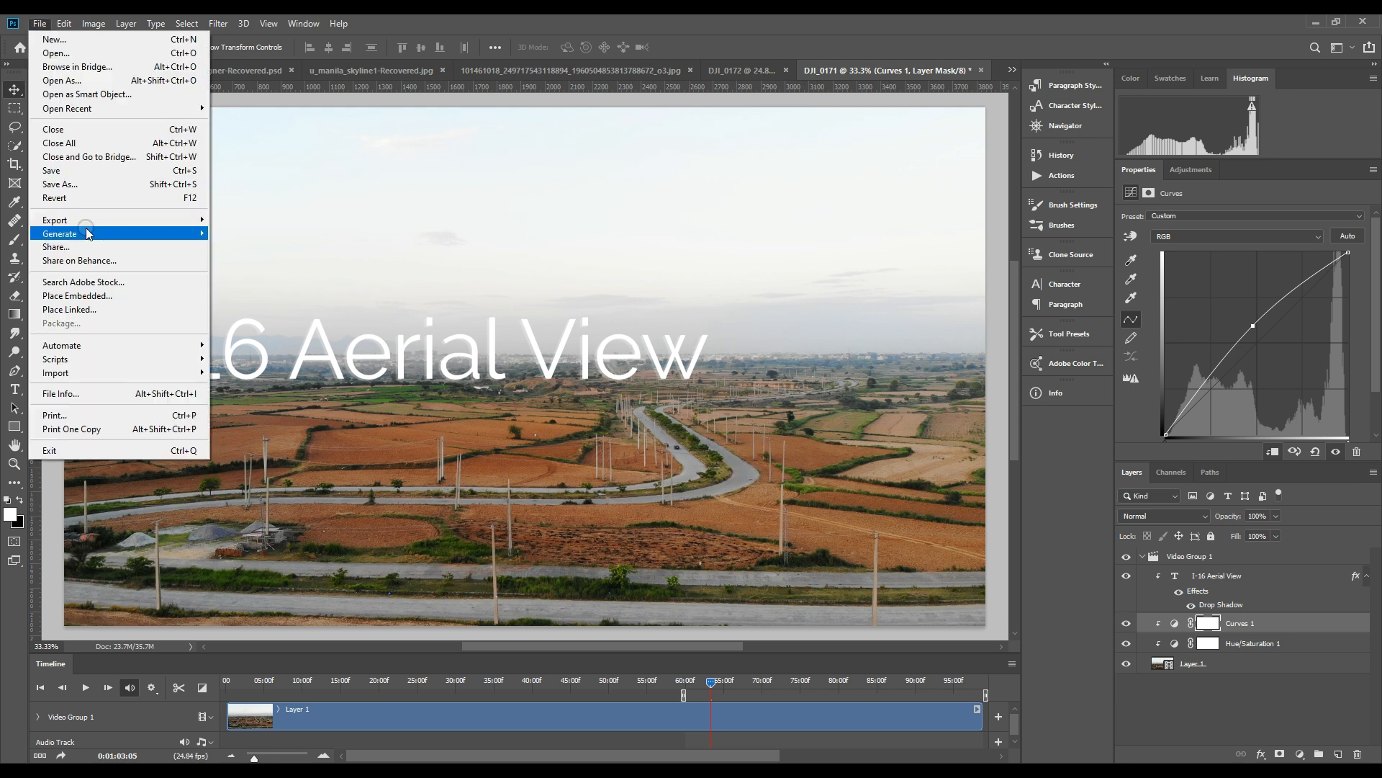
click(77, 180)
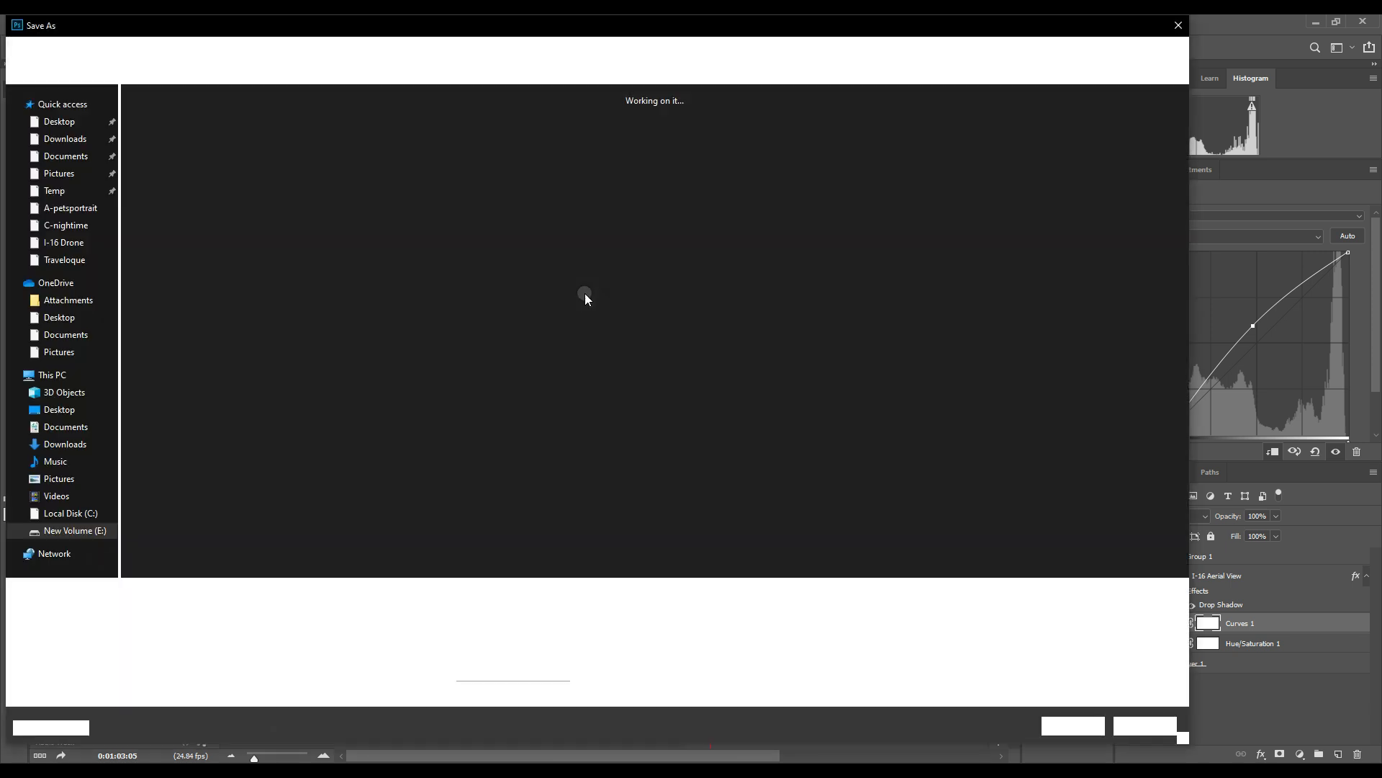
click(158, 612)
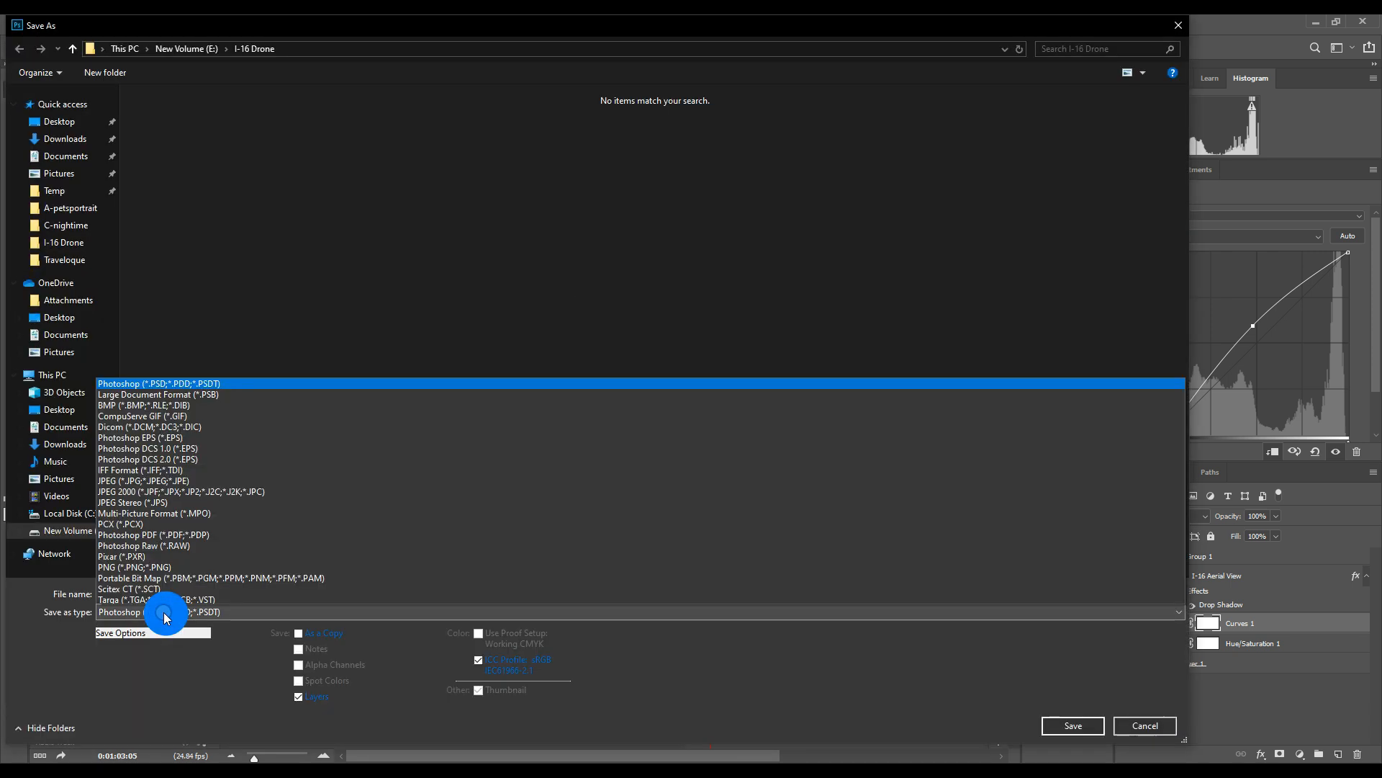
click(119, 468)
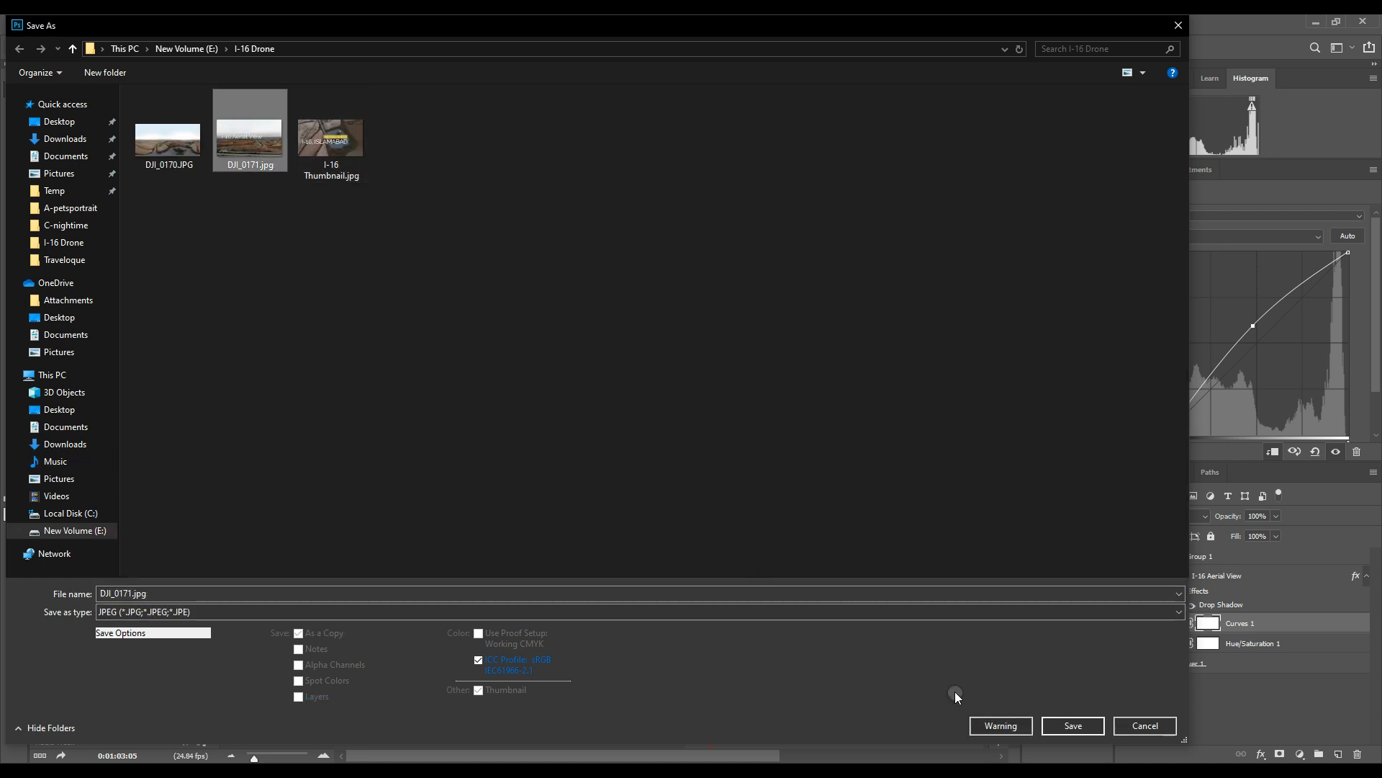
click(1067, 727)
click(729, 397)
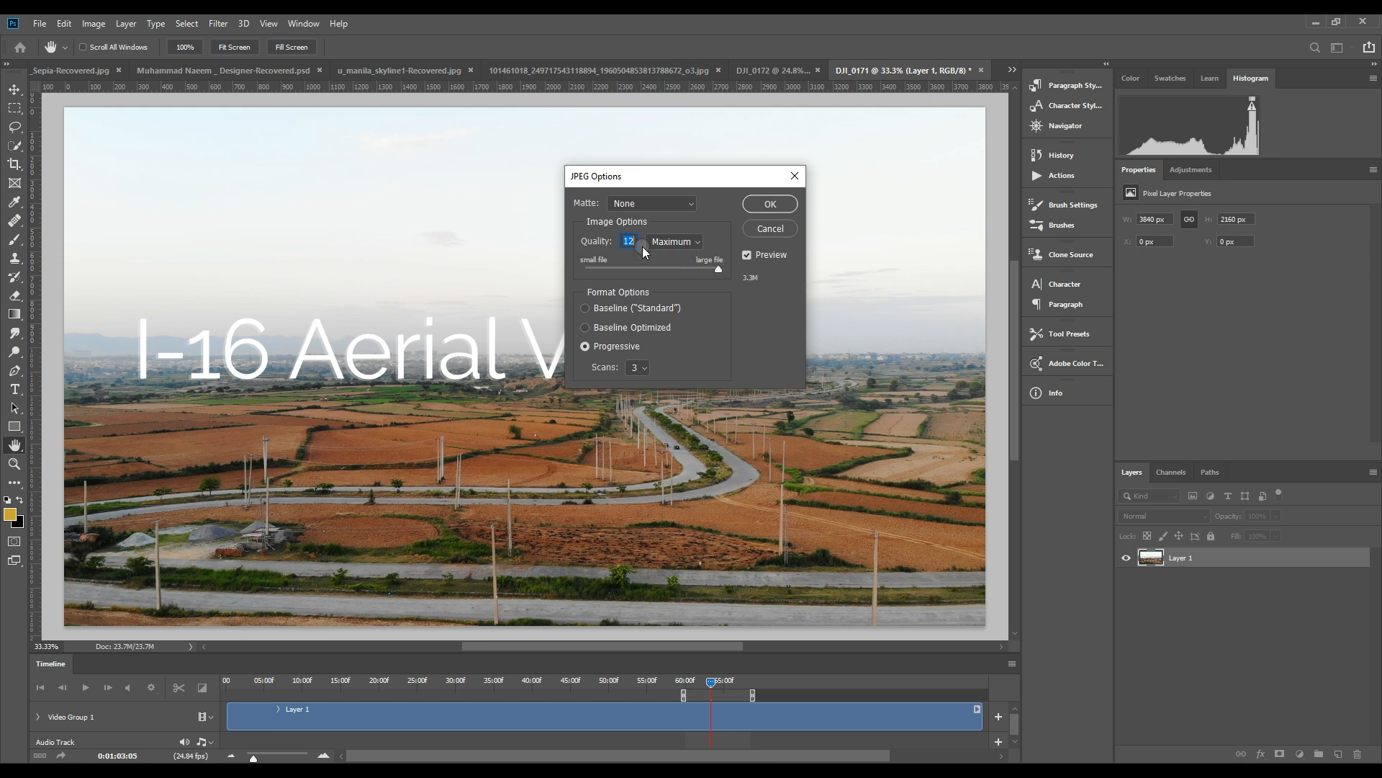
mouse_move(716, 266)
mouse_down()
mouse_move(690, 268)
mouse_move(702, 272)
mouse_up()
click(772, 203)
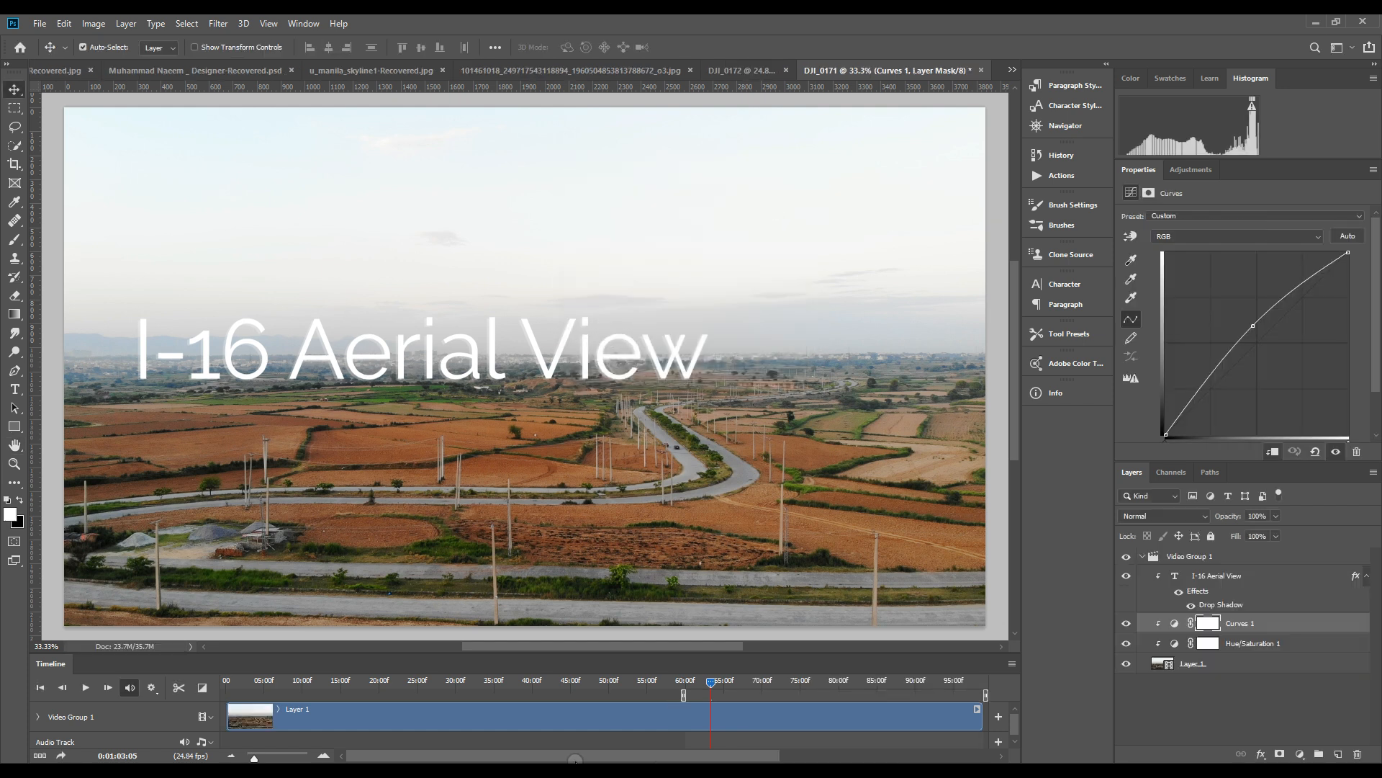
Switch to the I-16 Drone folder in File Explorer and view the images DJI_0171.jpg and I-16 Thumbnail.jpg, closing the viewer after each
mouse_move(729, 771)
click(780, 714)
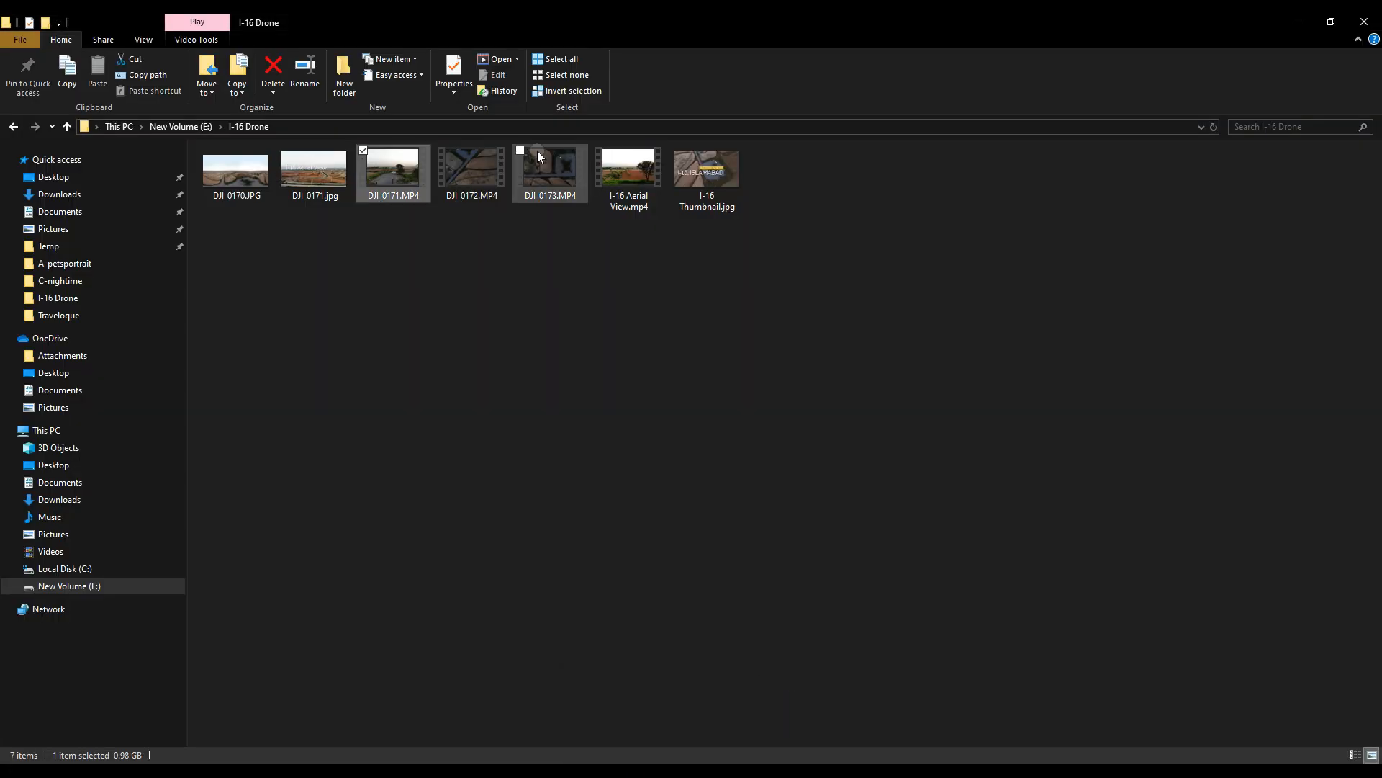
click(311, 170)
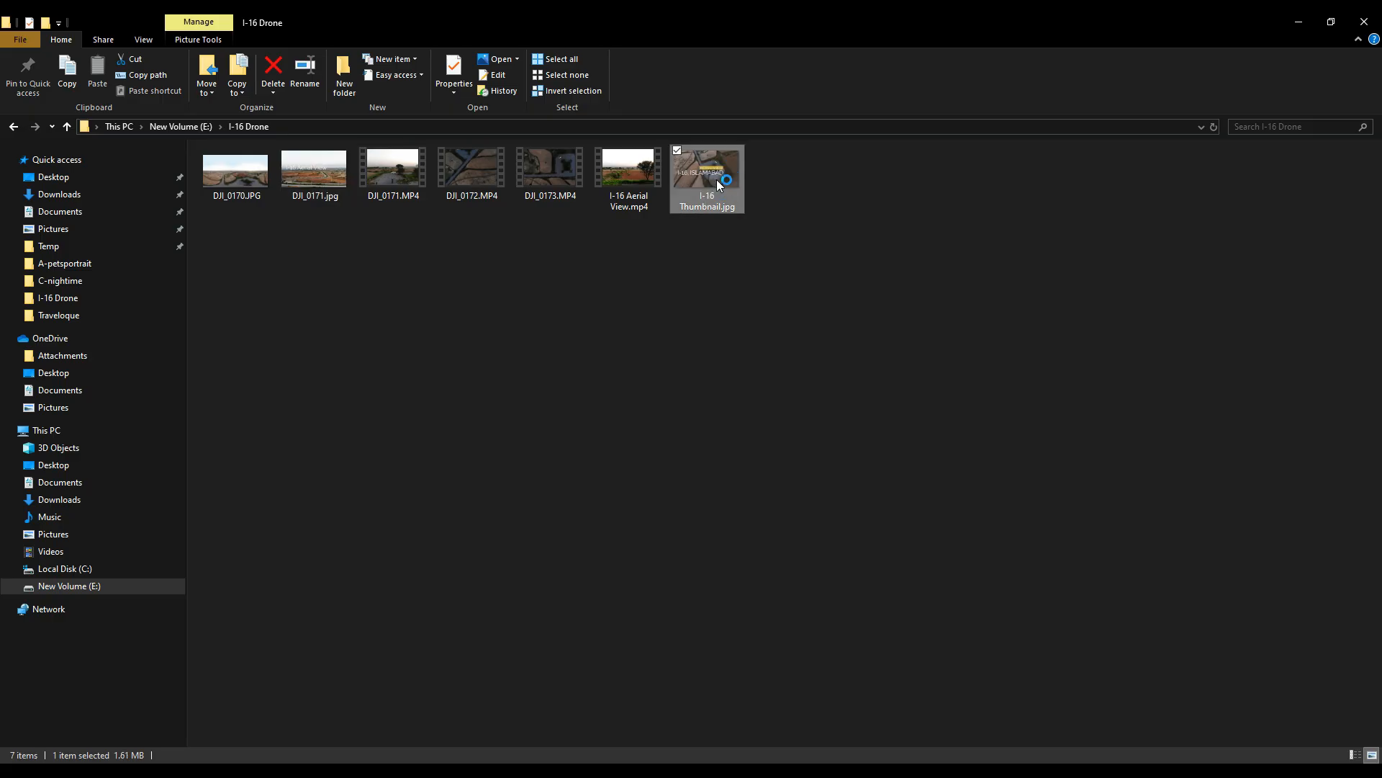
double_click(716, 179)
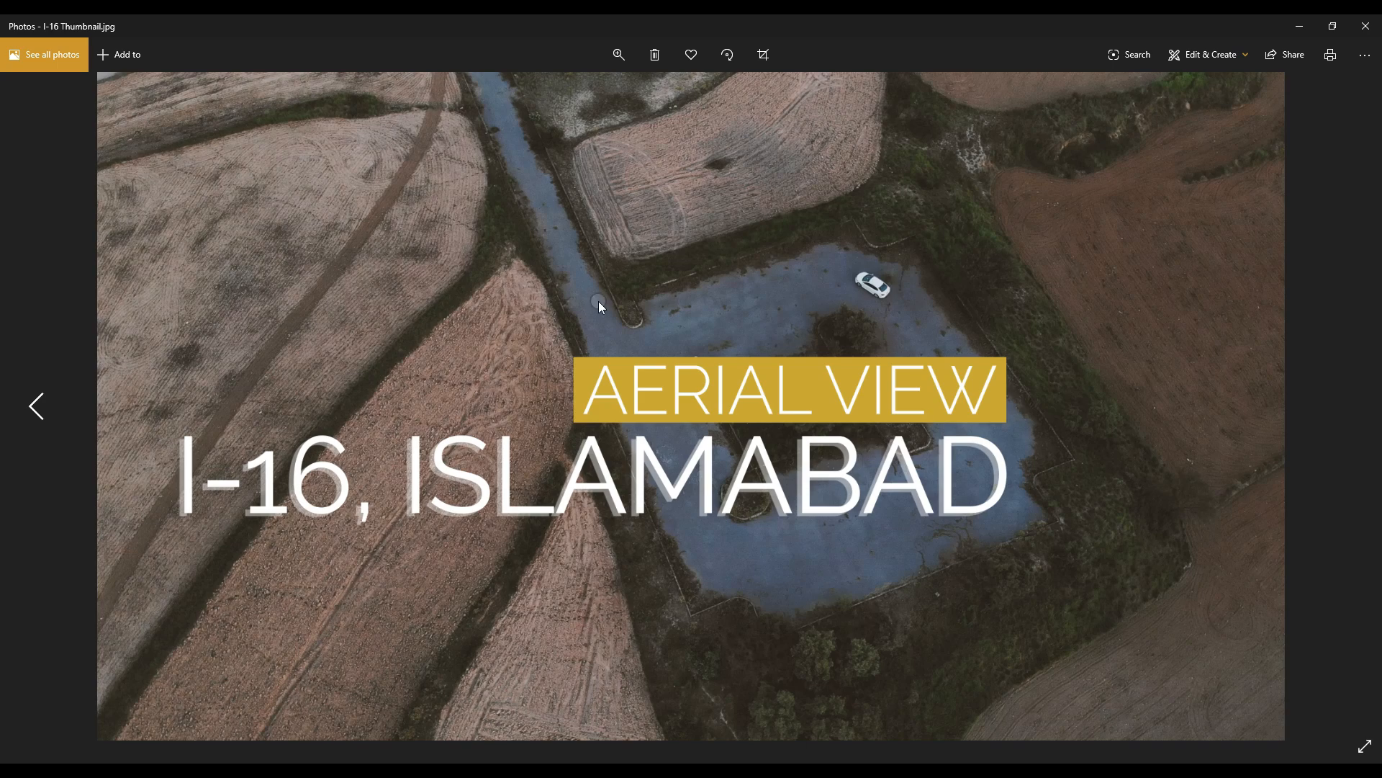
click(1366, 26)
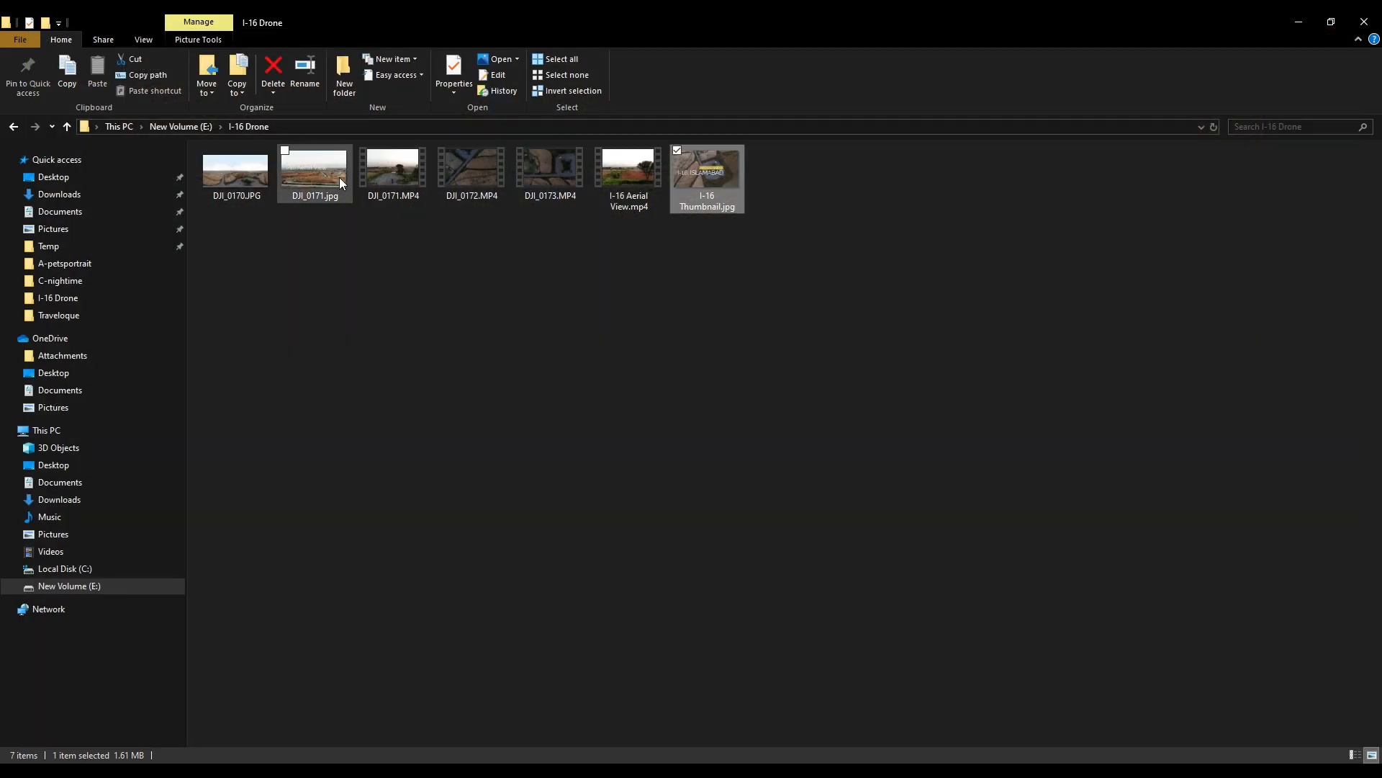